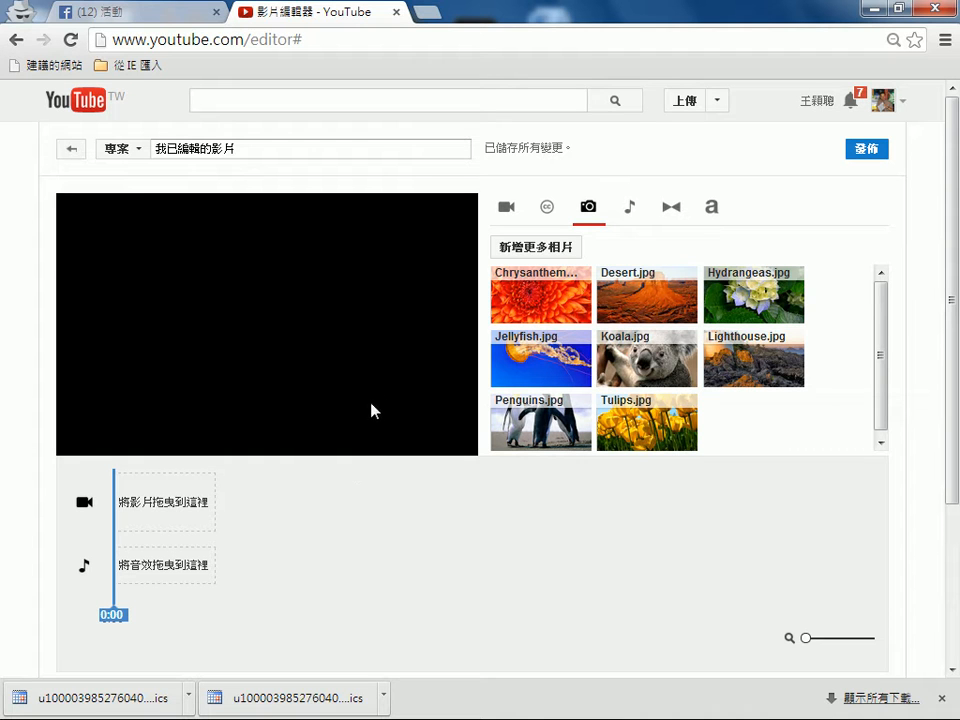
pyautogui.click(624, 212)
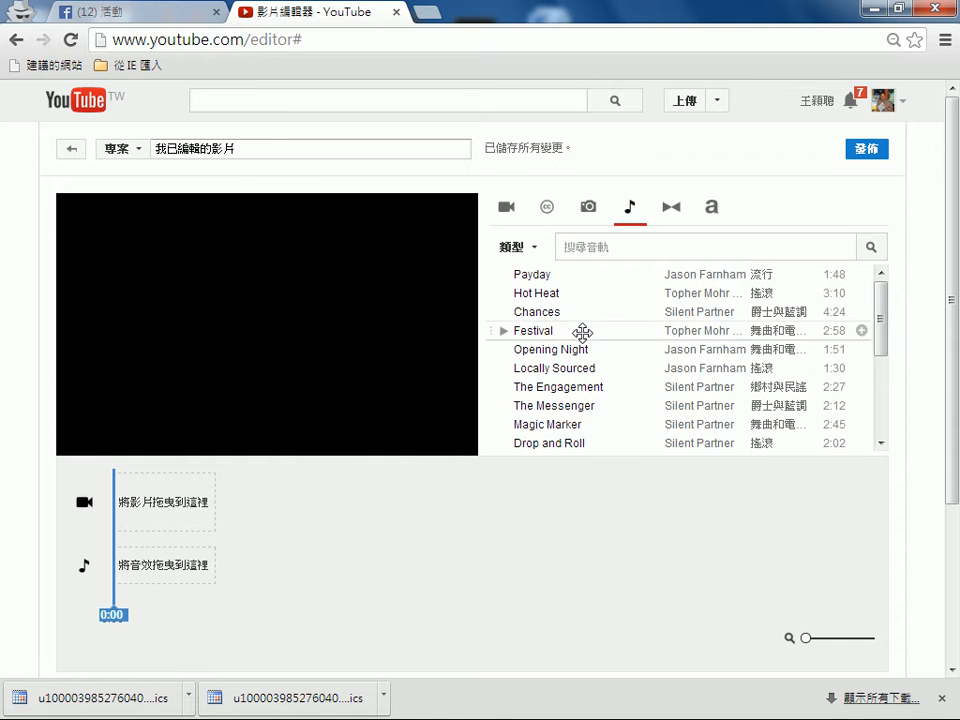
pyautogui.moveTo(882, 345); pyautogui.dragTo(887, 443)
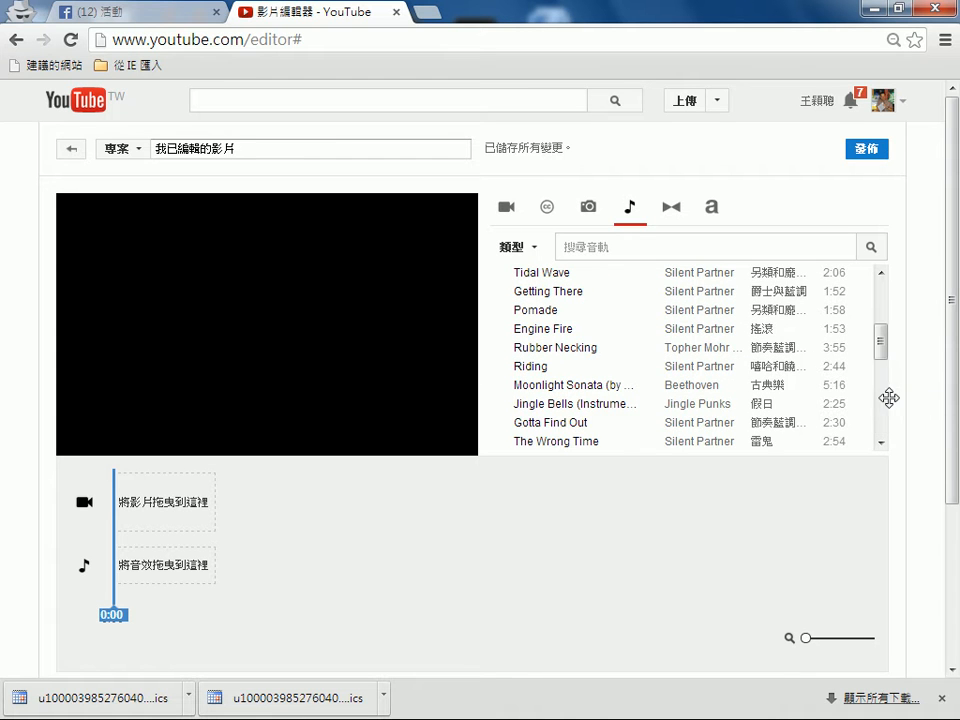
pyautogui.moveTo(885, 343); pyautogui.dragTo(883, 270)
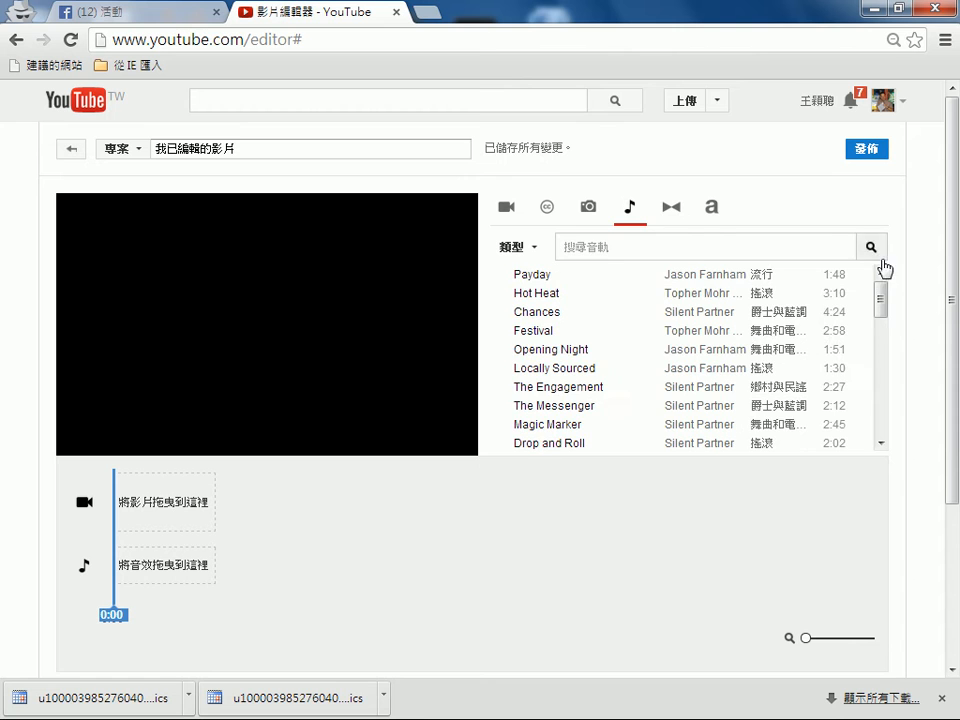
# Add the Chrysanthemum, Desert and Hydrangeas photos in that order to the video track and play the sequence
pyautogui.click(589, 206)
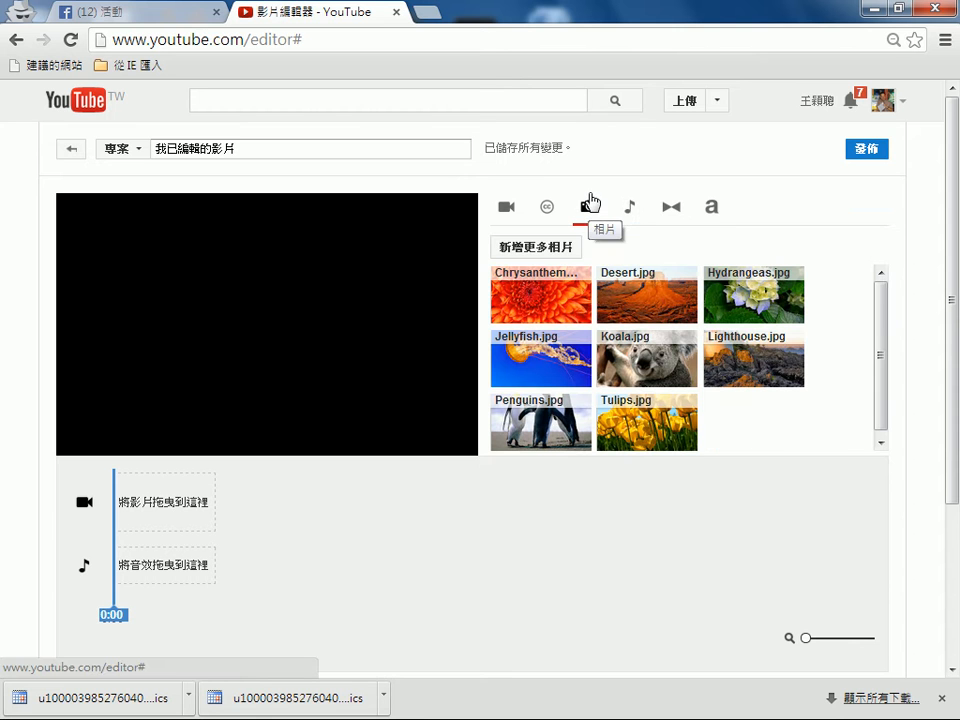
pyautogui.moveTo(549, 310); pyautogui.dragTo(190, 501)
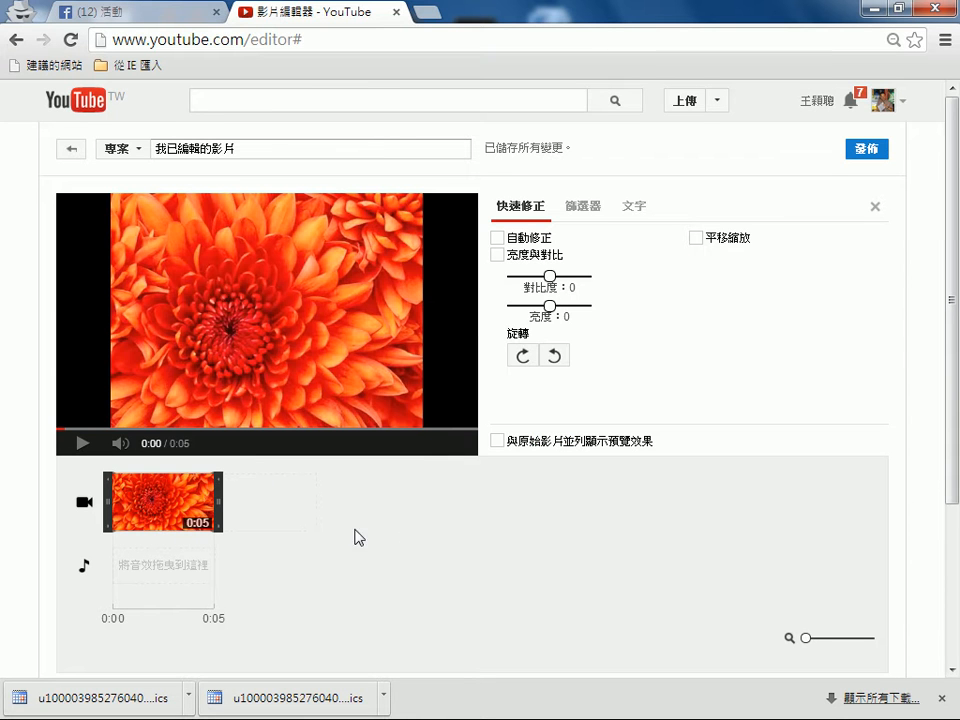
pyautogui.click(875, 208)
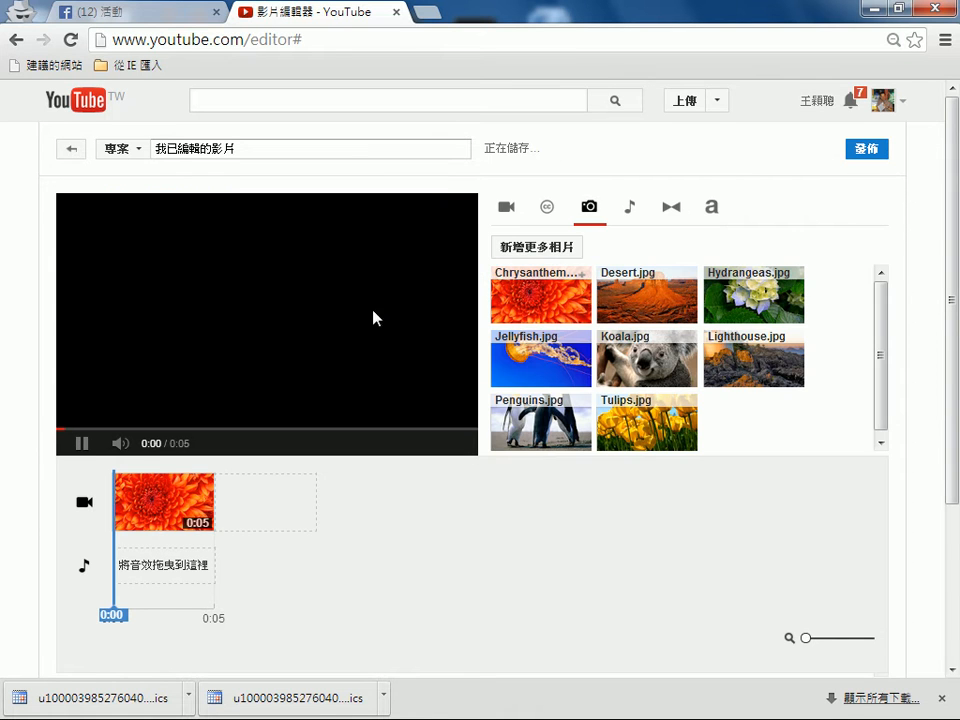
pyautogui.moveTo(677, 300); pyautogui.dragTo(280, 505)
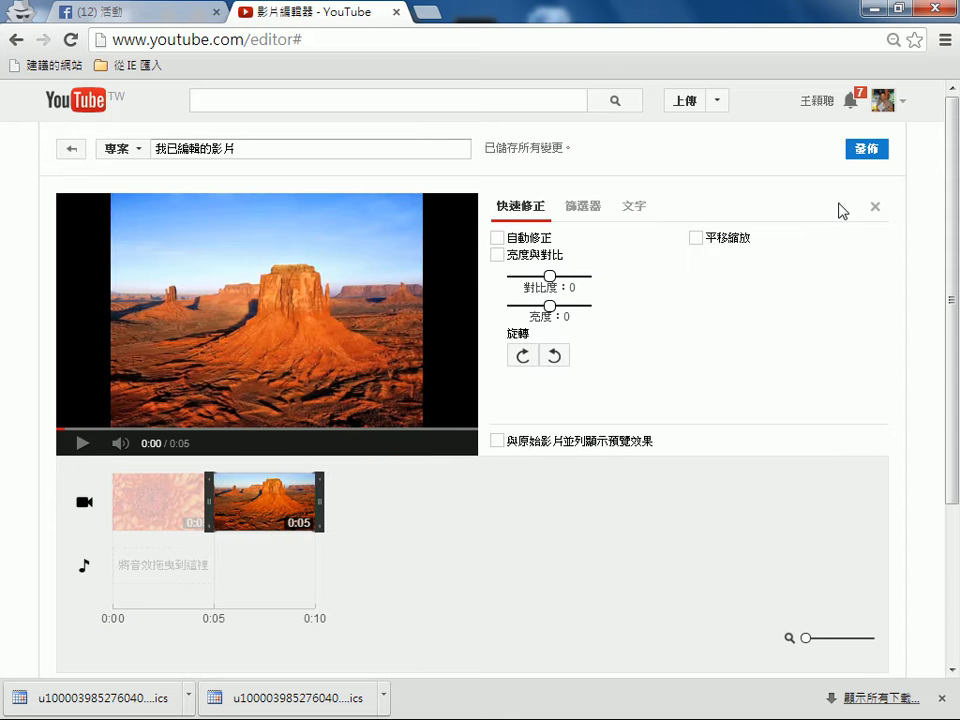
pyautogui.click(875, 208)
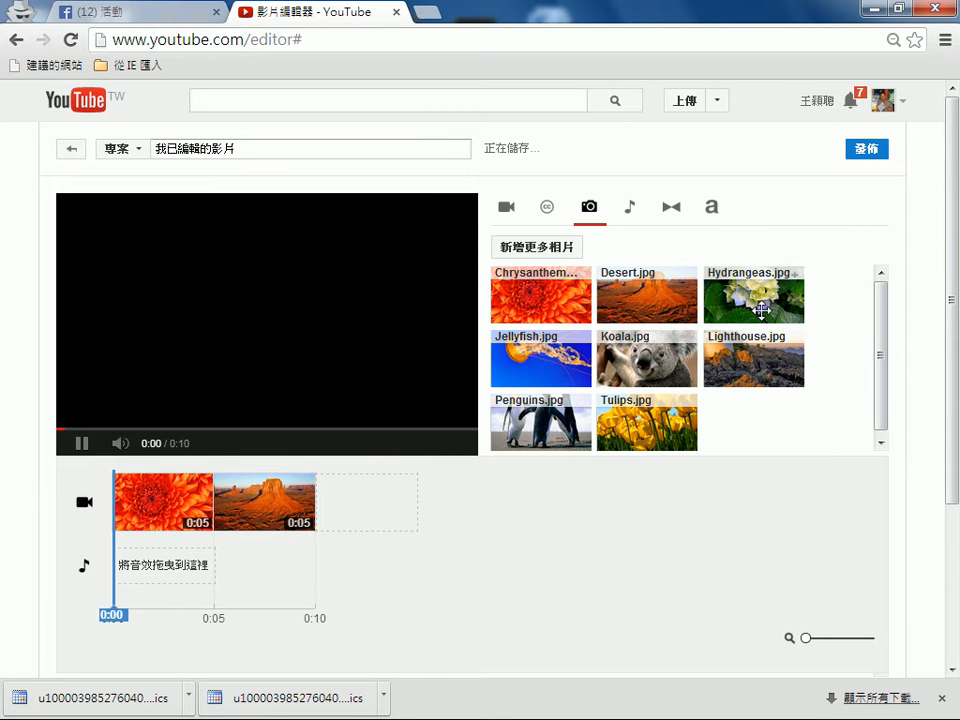
pyautogui.moveTo(750, 295); pyautogui.dragTo(402, 502)
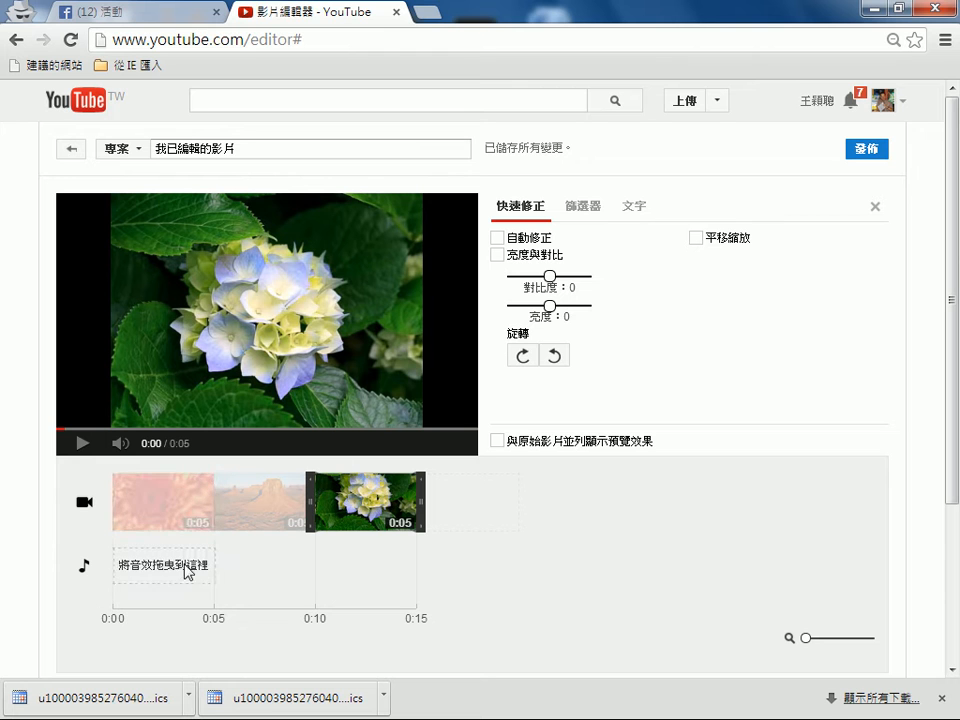
pyautogui.click(874, 207)
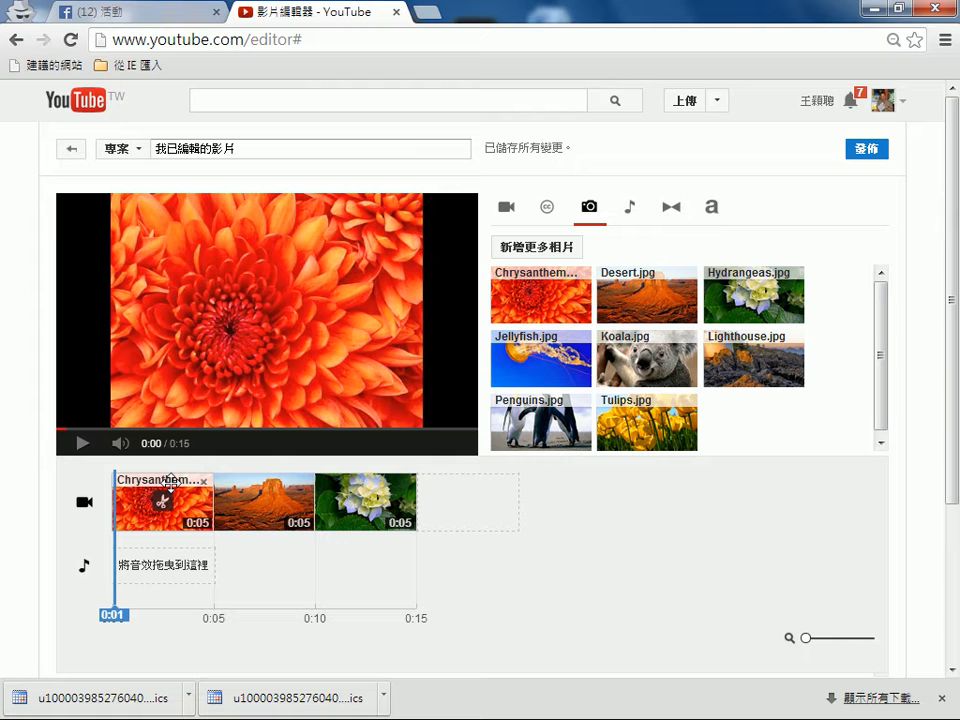
pyautogui.click(82, 445)
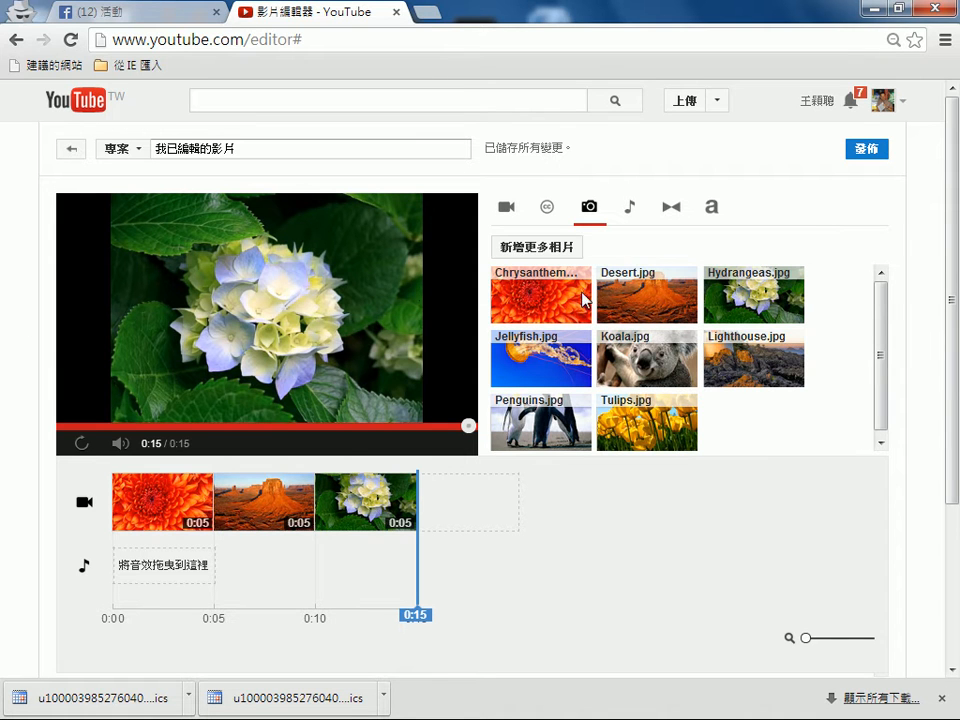
# Insert a 交叉漸變 transition between the chrysanthemum and desert photos and a 褪色 transition between the desert and hydrangea photos, and preview them
pyautogui.click(675, 211)
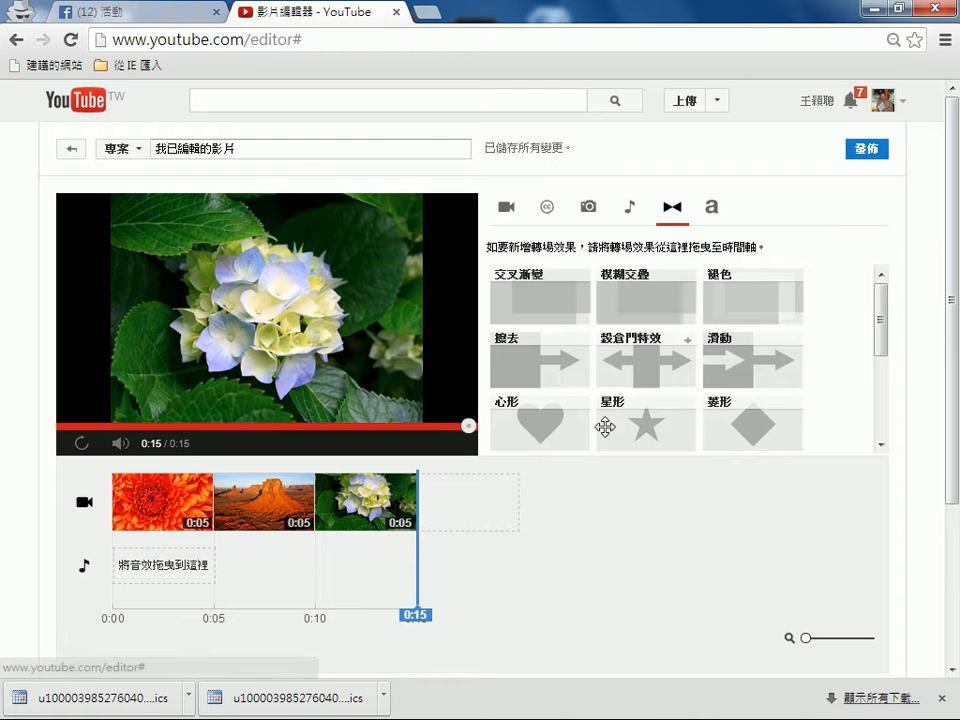
pyautogui.moveTo(553, 306); pyautogui.dragTo(229, 497)
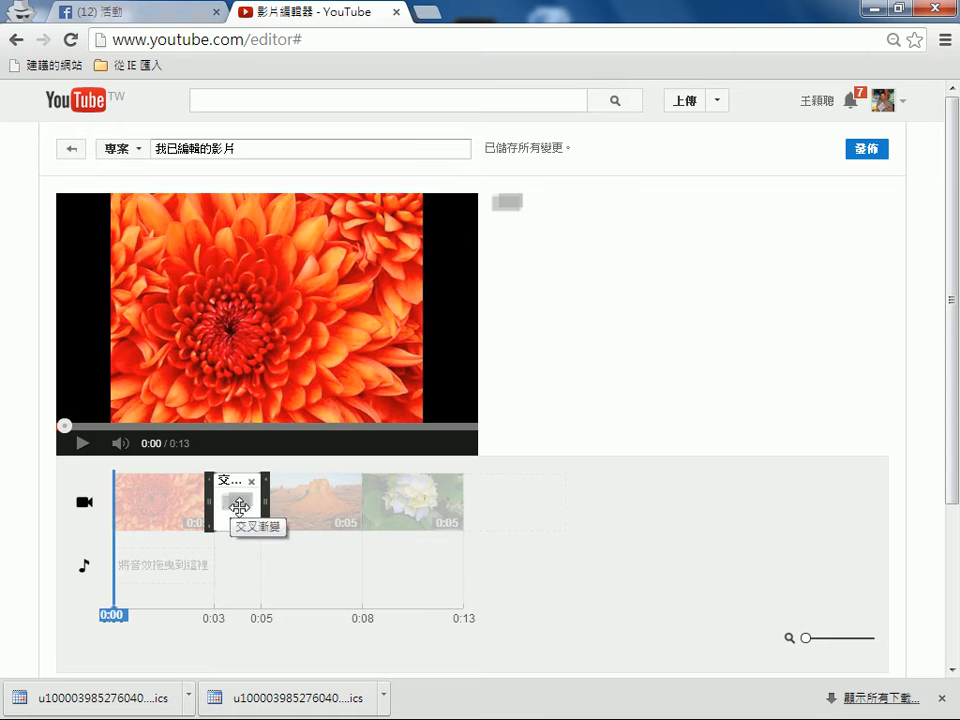
pyautogui.click(308, 464)
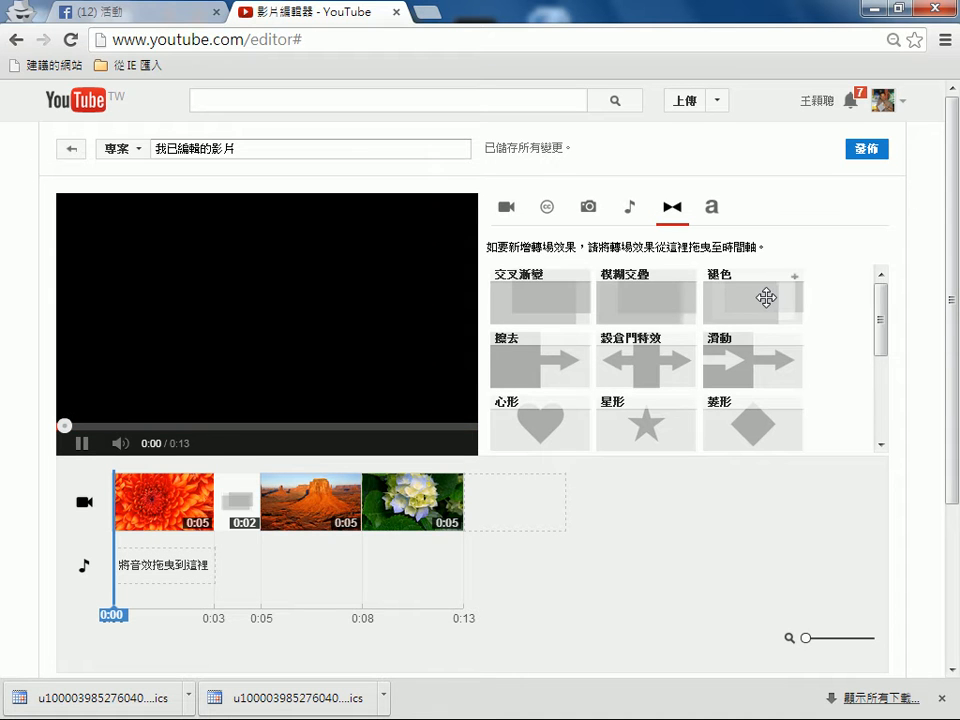
pyautogui.moveTo(765, 298); pyautogui.dragTo(376, 502)
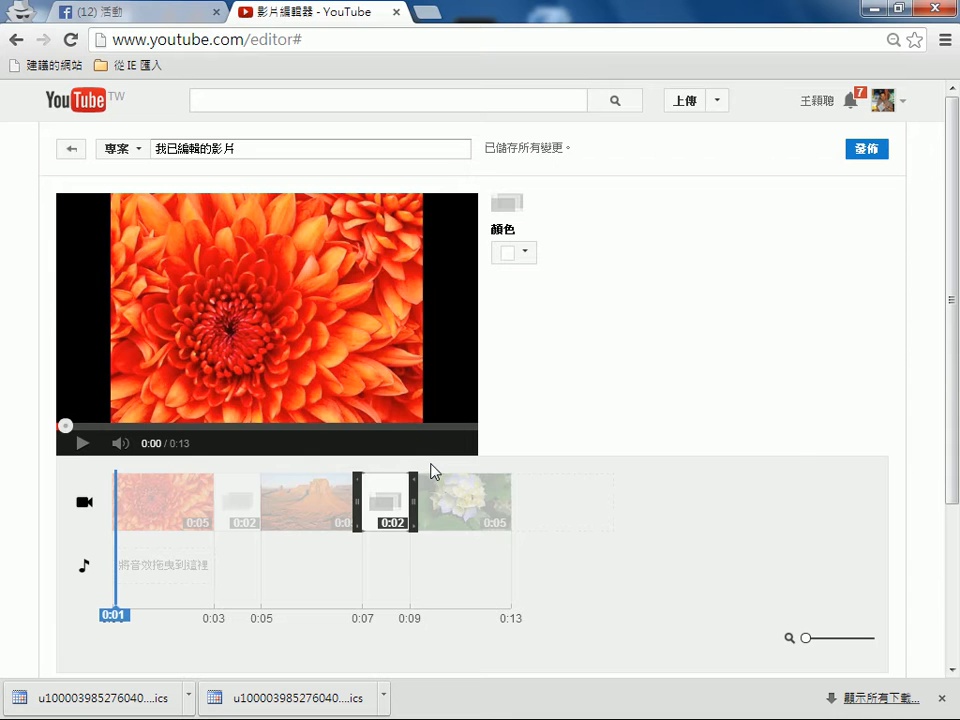
pyautogui.click(431, 470)
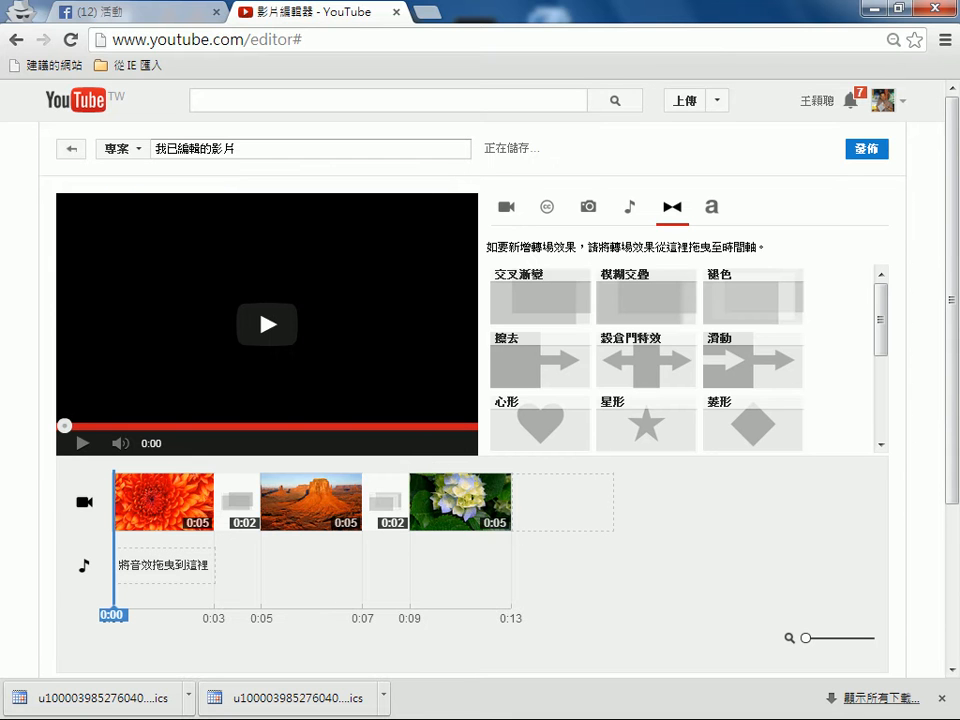
pyautogui.click(80, 447)
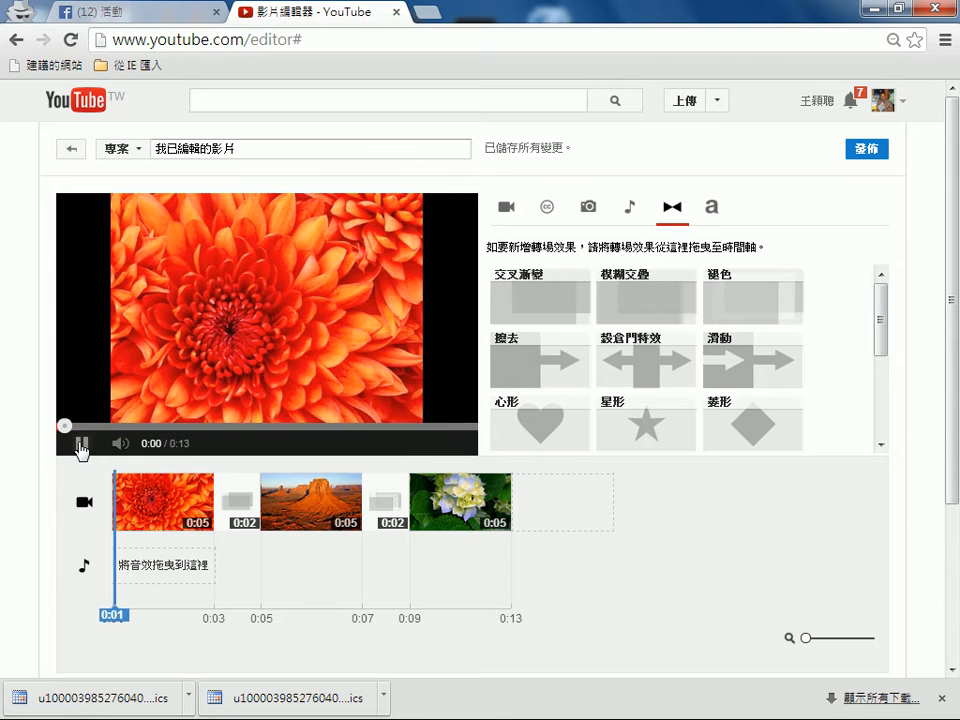
pyautogui.click(80, 447)
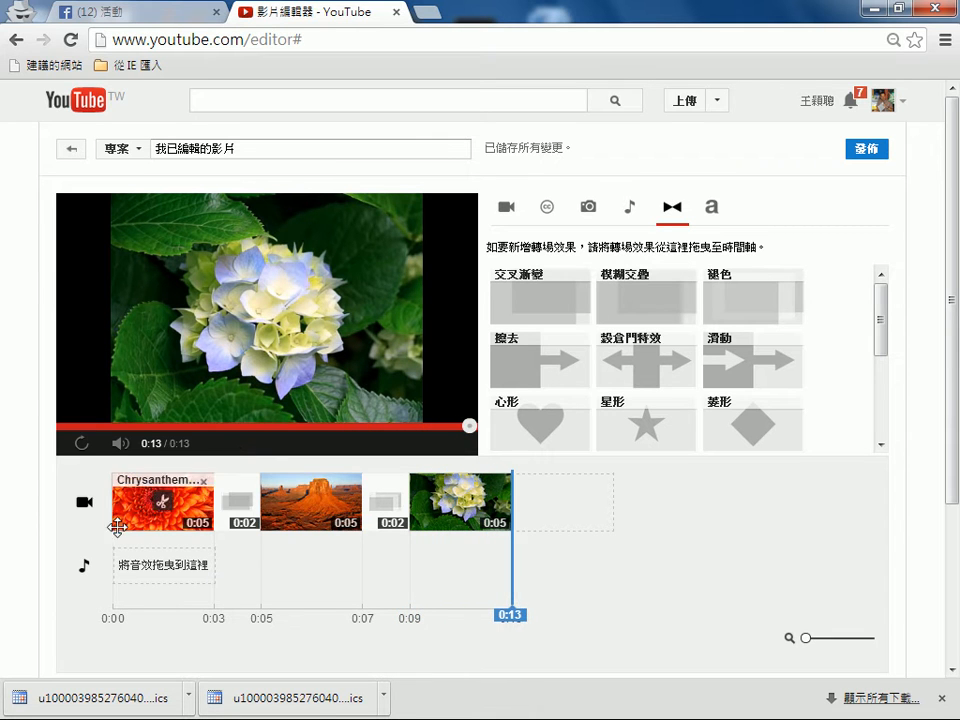
pyautogui.moveTo(140, 516)
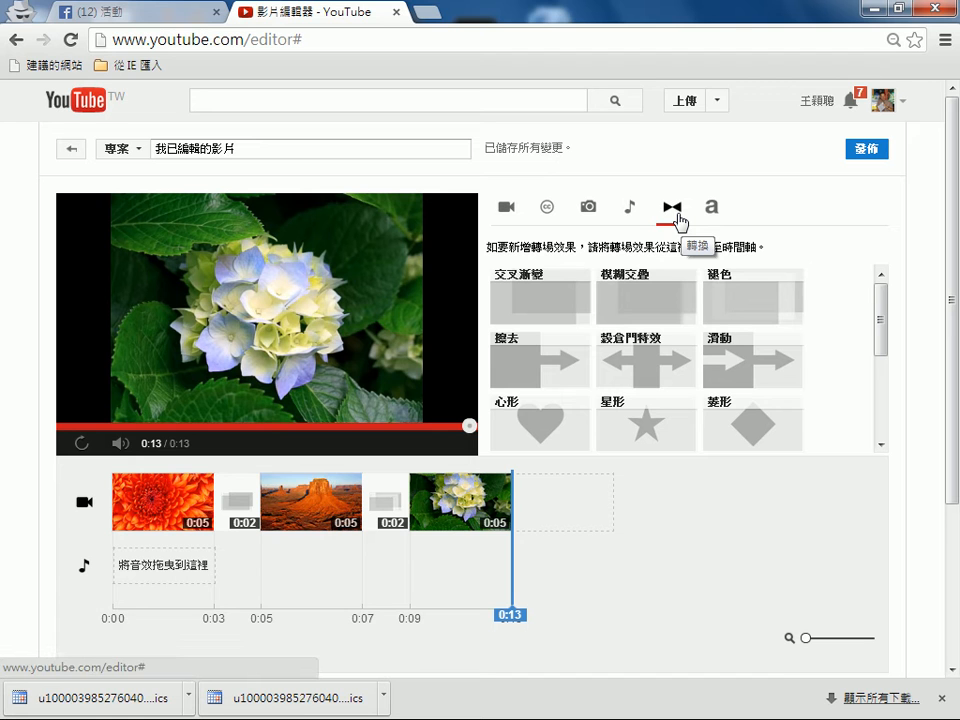
# Add the Payday track to the start of the audio track and play the project with the music
pyautogui.click(633, 210)
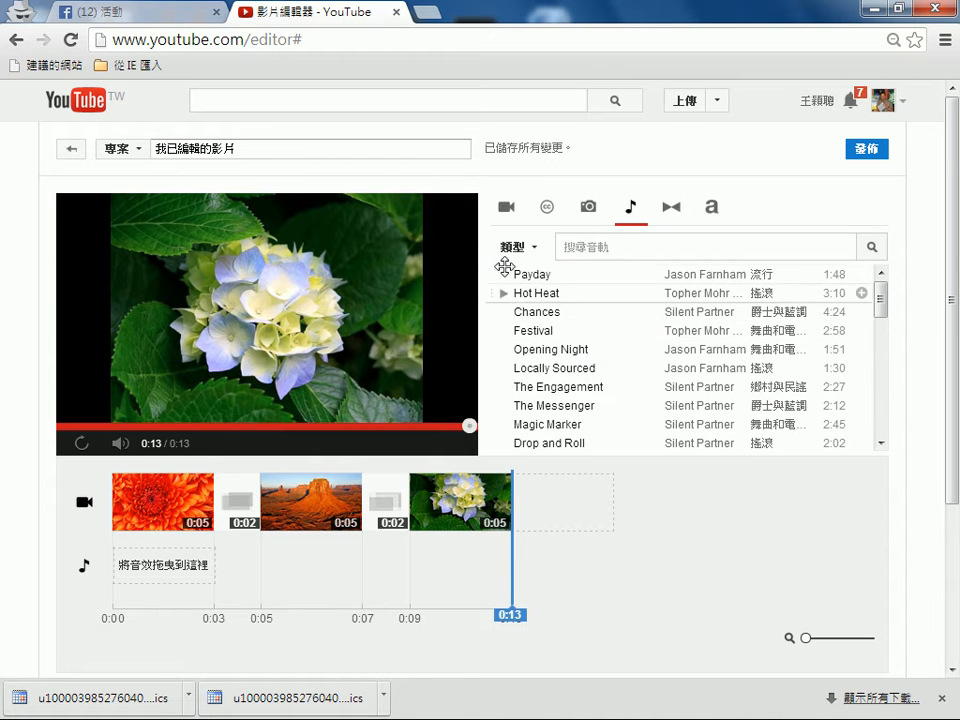
pyautogui.moveTo(537, 278); pyautogui.dragTo(158, 563)
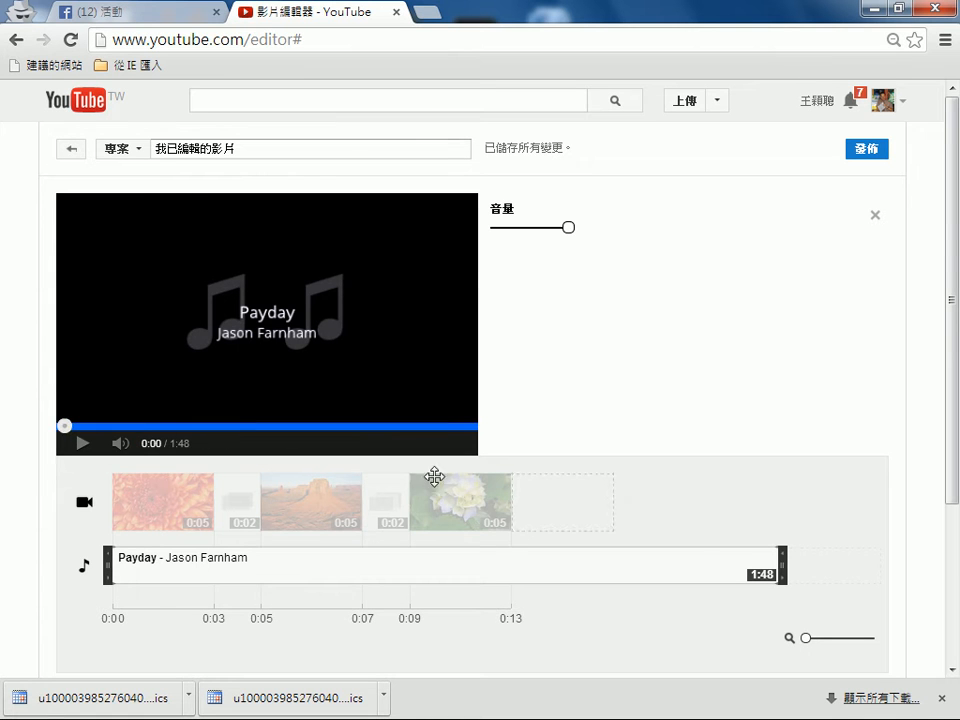
pyautogui.click(80, 445)
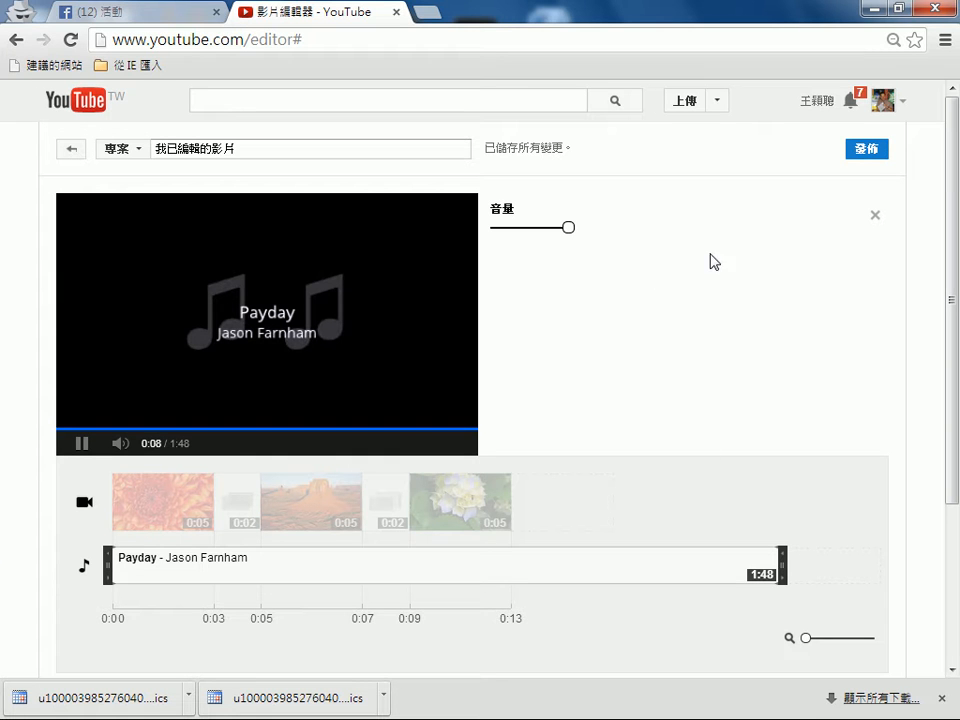
pyautogui.click(874, 217)
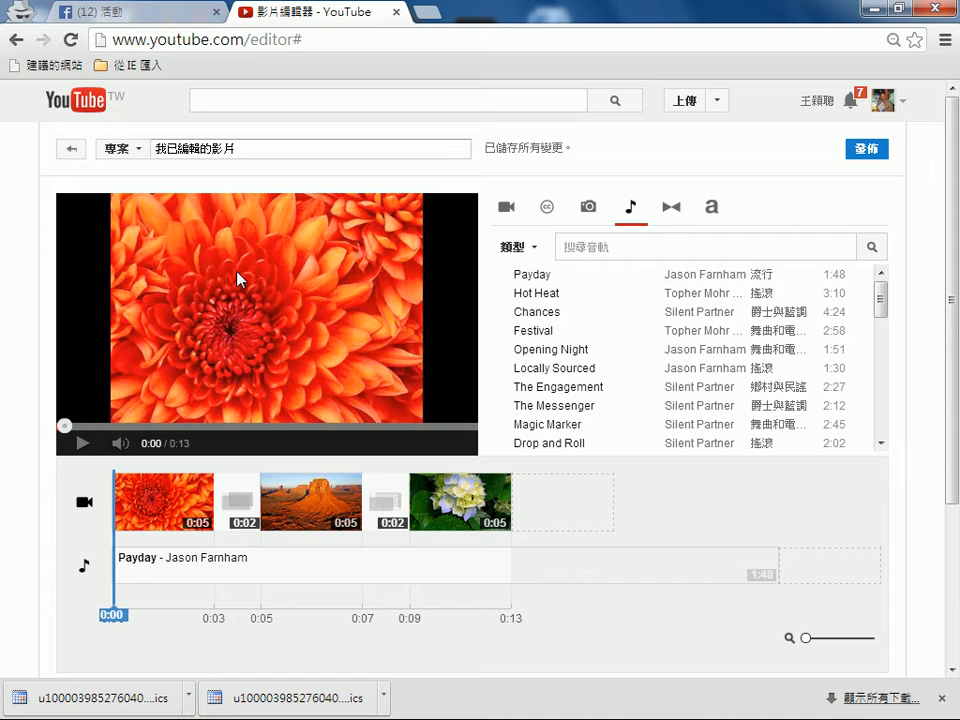
pyautogui.click(83, 452)
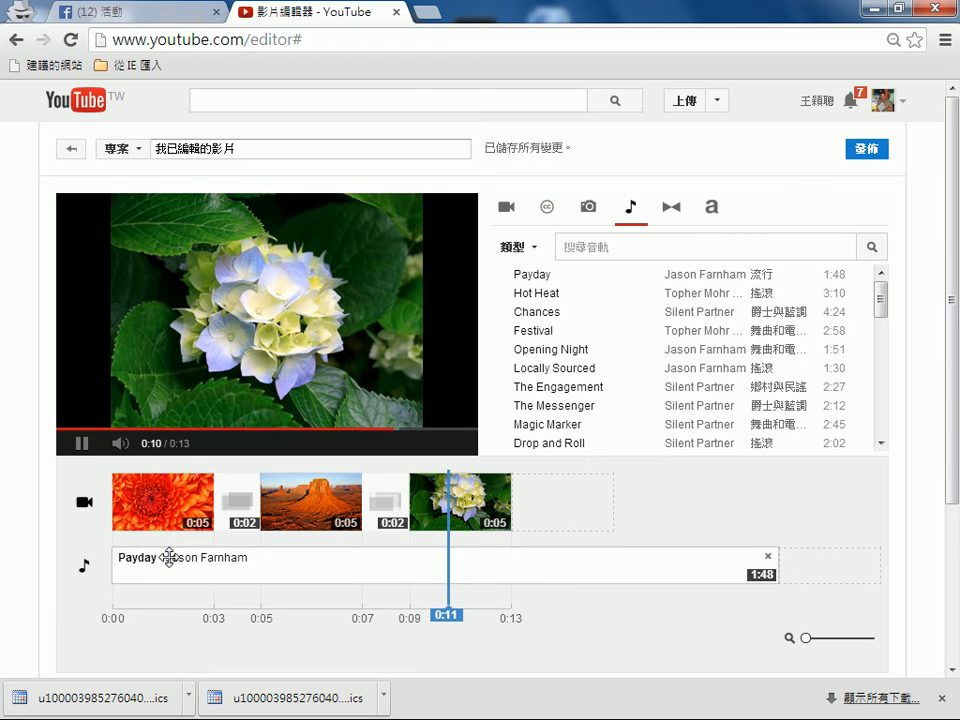
pyautogui.click(84, 446)
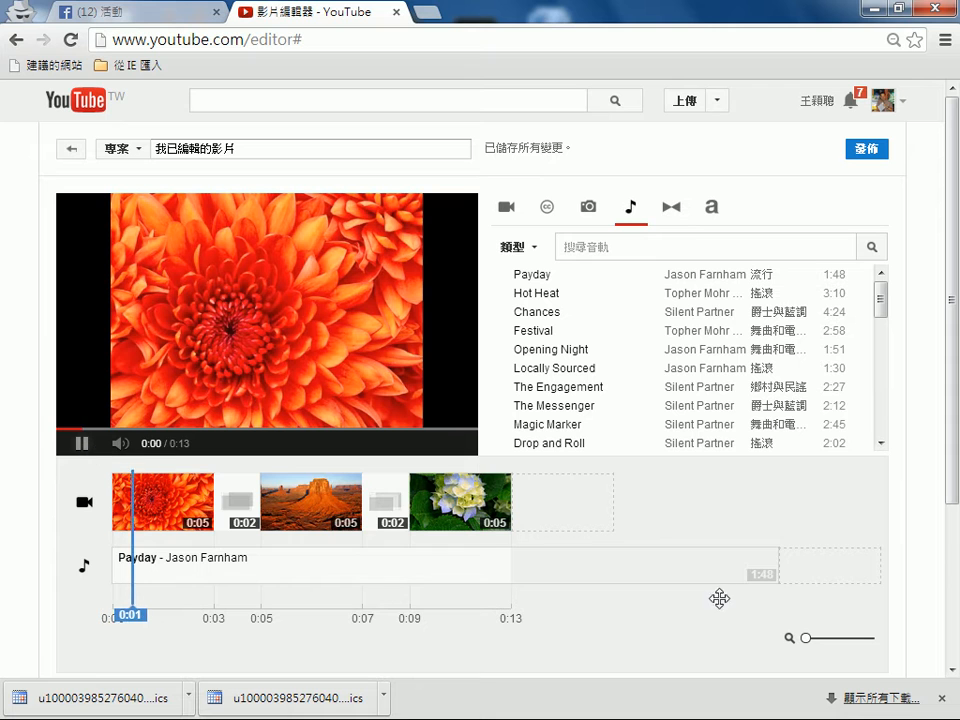
pyautogui.click(84, 444)
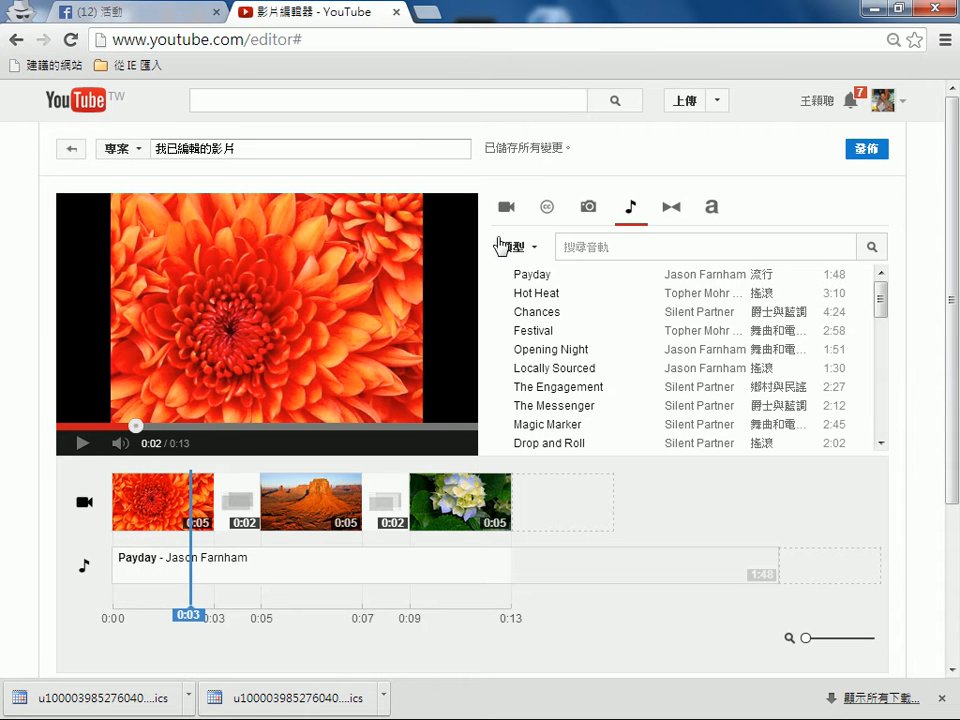
# Apply only 自動修正 to the chrysanthemum clip, without 亮度與對比, and preview it side by side with the original
pyautogui.moveTo(140, 504)
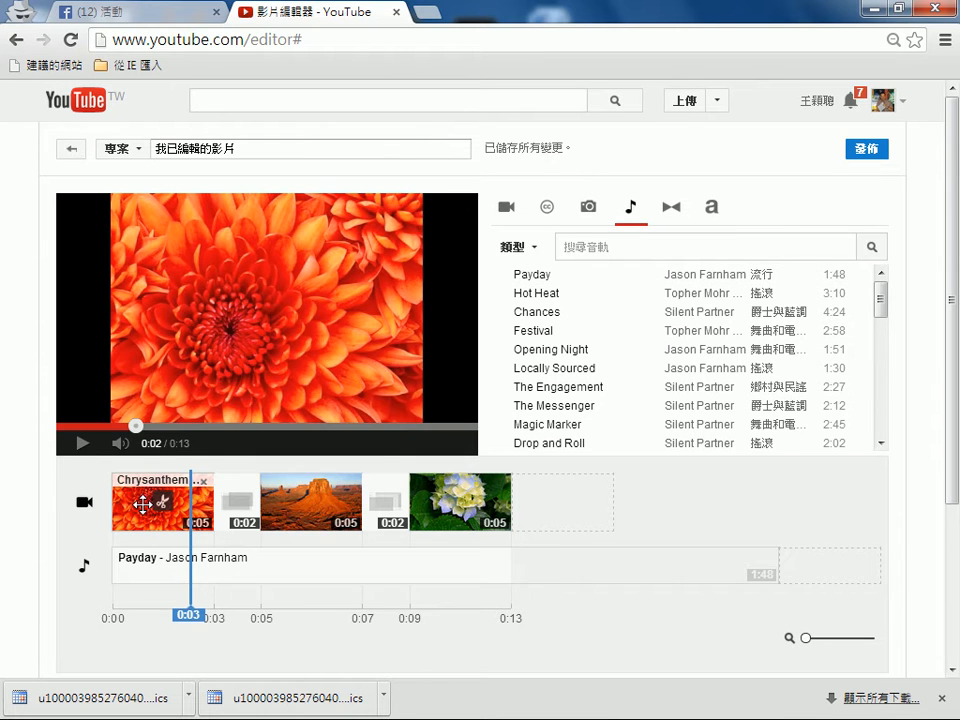
pyautogui.click(142, 504)
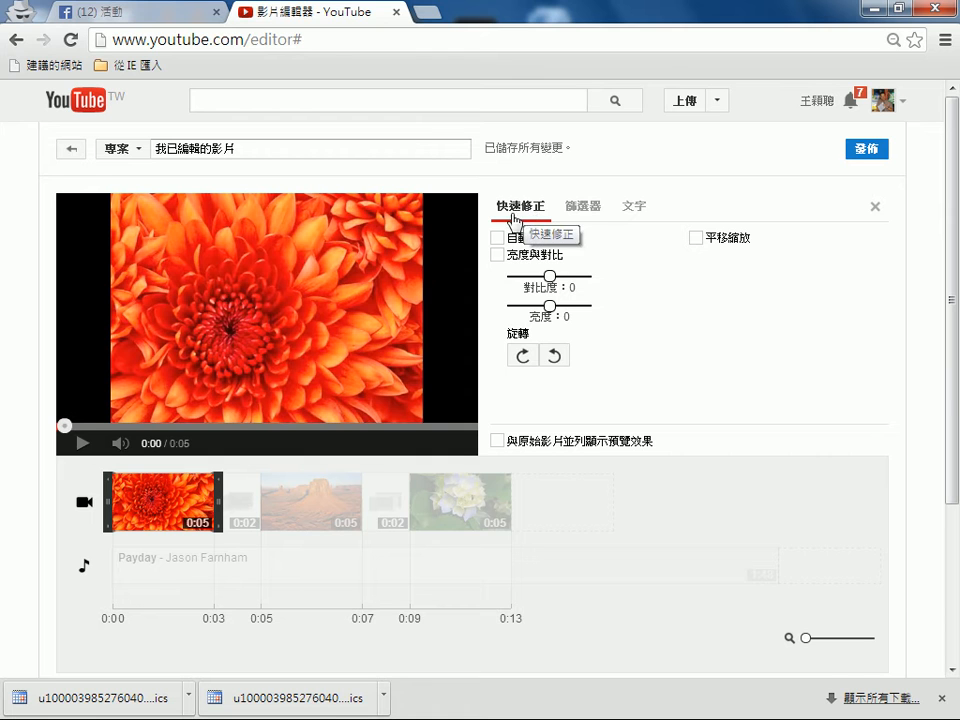
pyautogui.click(497, 256)
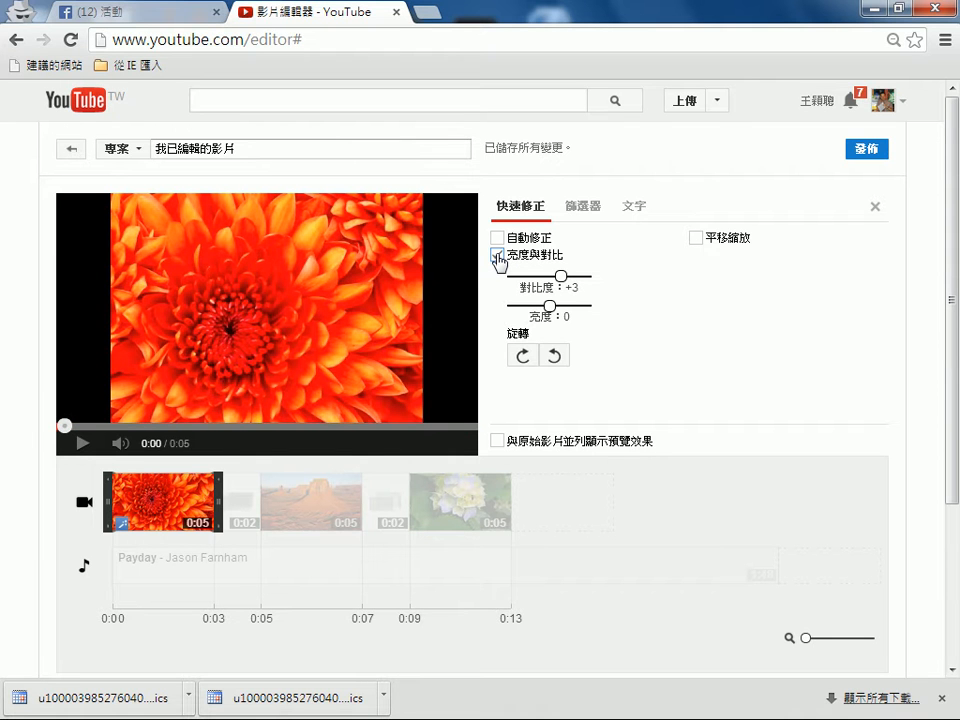
pyautogui.click(497, 256)
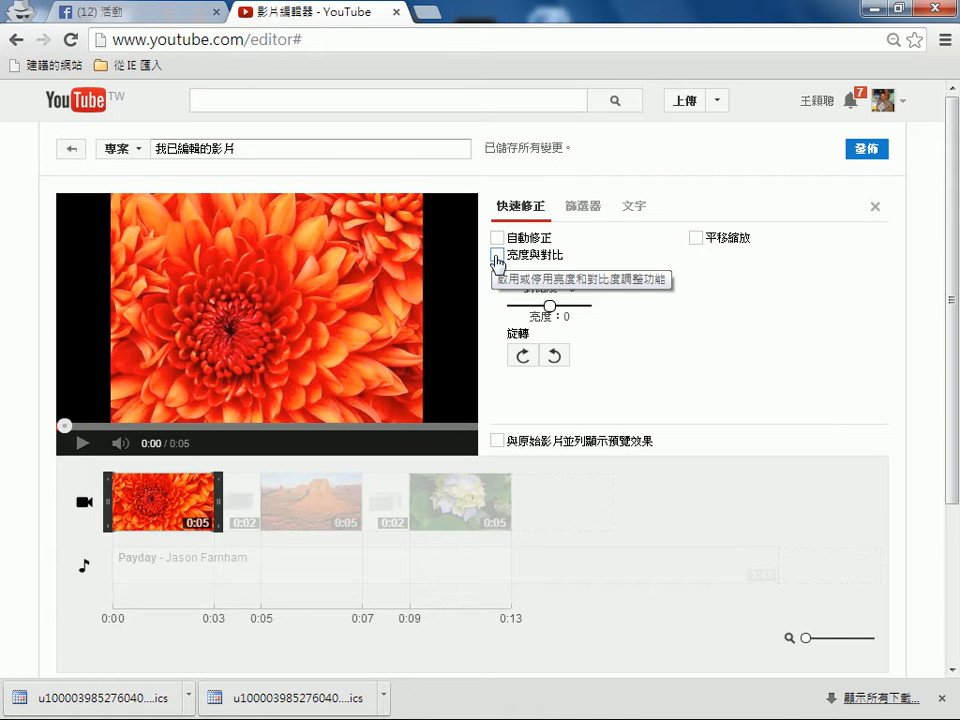
pyautogui.click(497, 240)
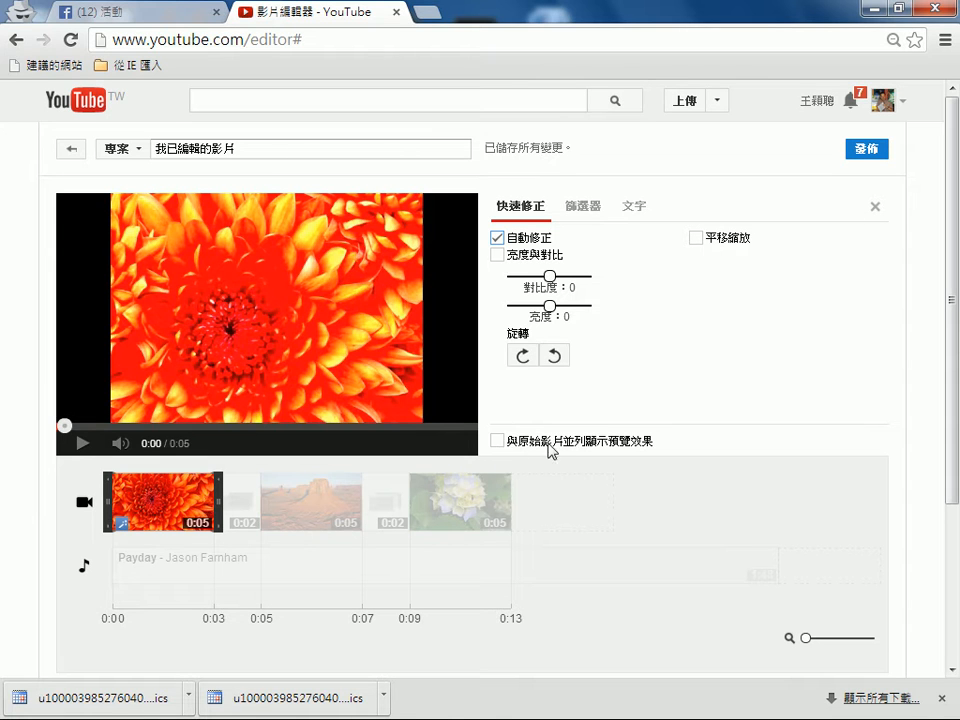
pyautogui.click(496, 442)
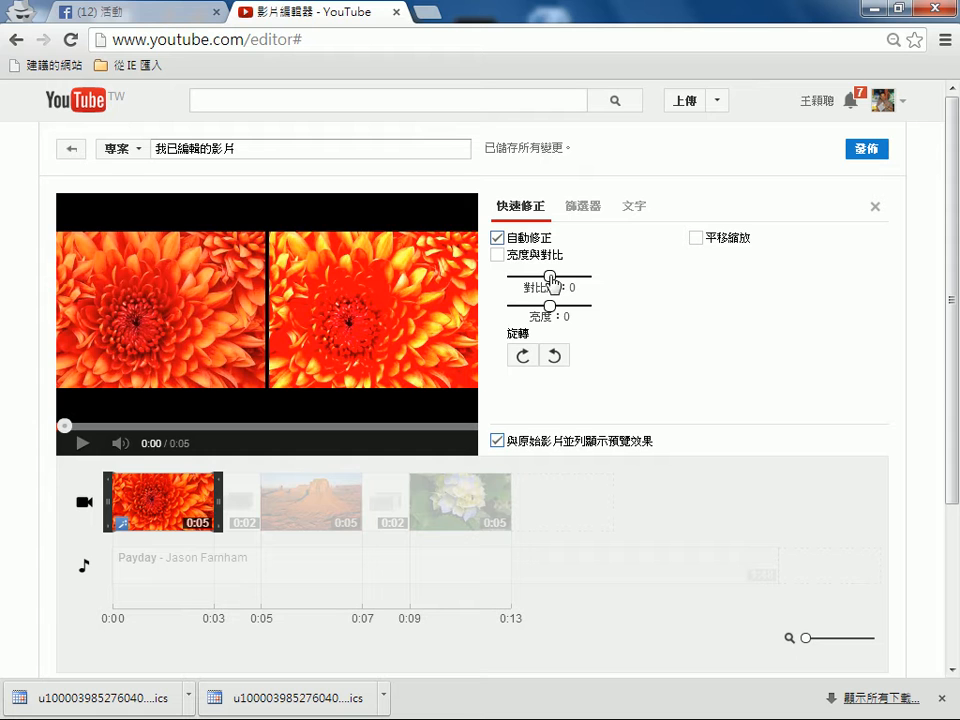
# Set the chrysanthemum clip's contrast to +4 and its brightness to -4
pyautogui.moveTo(550, 280); pyautogui.dragTo(565, 285)
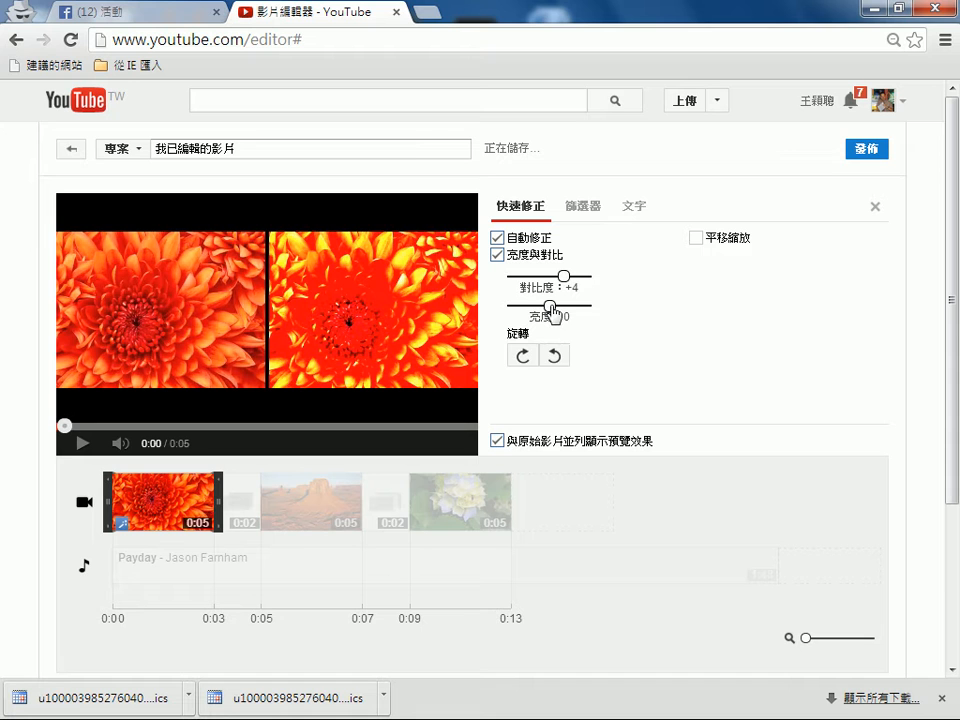
pyautogui.moveTo(549, 310); pyautogui.dragTo(521, 308)
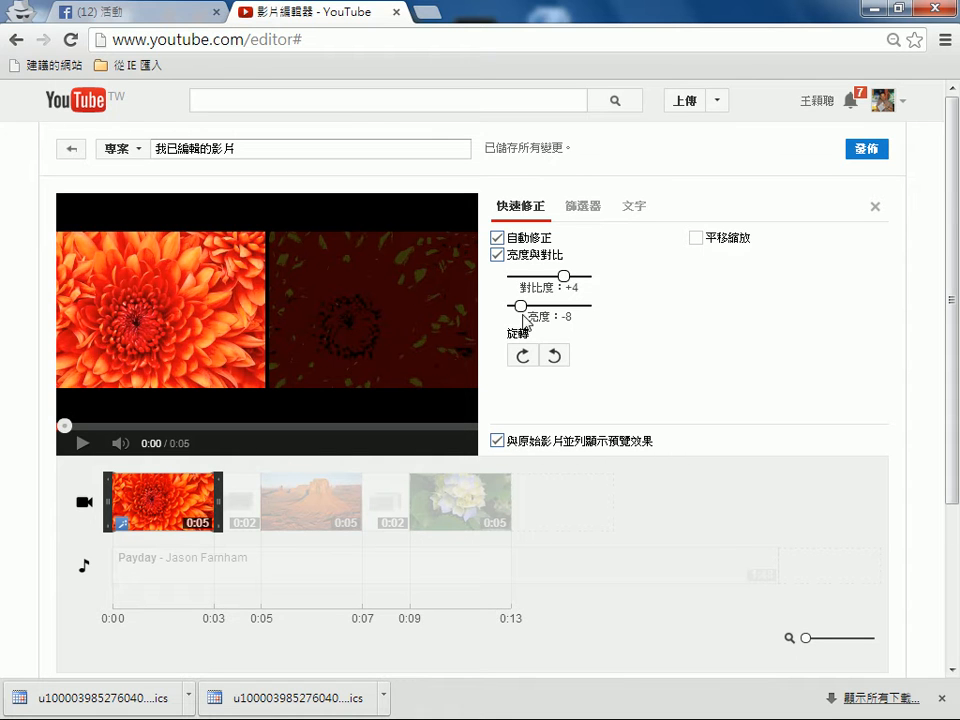
pyautogui.moveTo(521, 306); pyautogui.dragTo(536, 306)
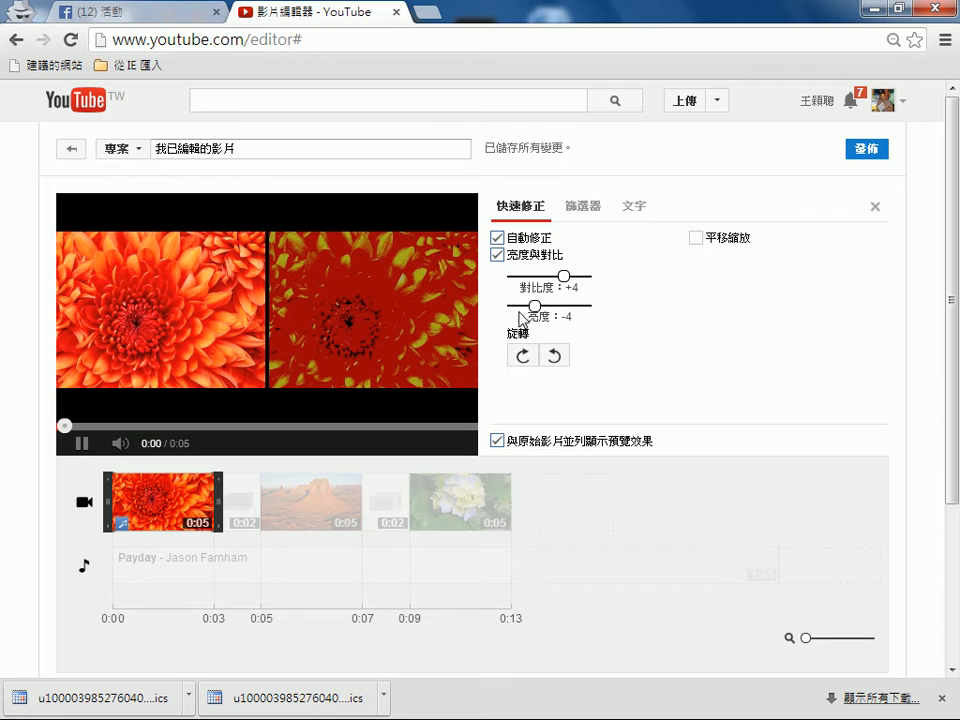
# Remove both the 自動修正 and 亮度與對比 adjustments from the chrysanthemum clip
pyautogui.click(497, 239)
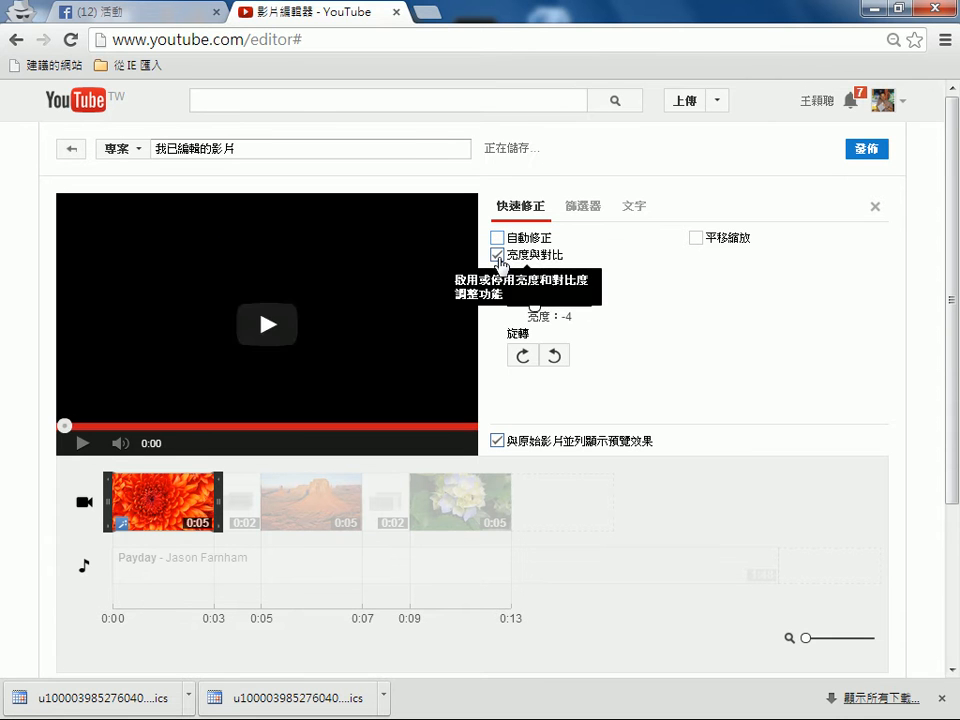
pyautogui.click(497, 257)
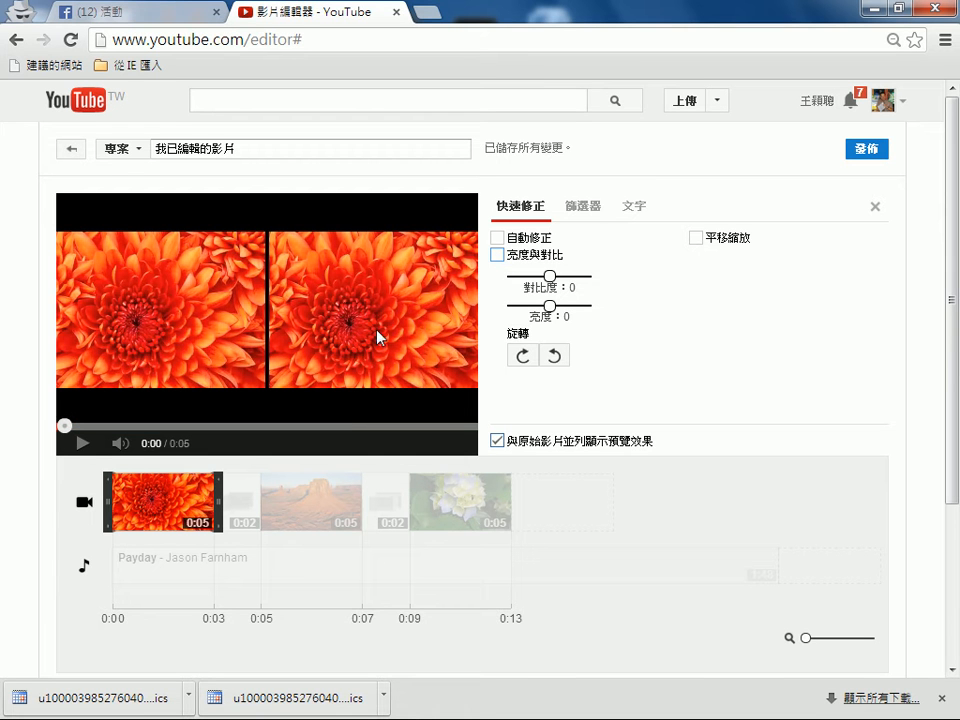
# Enable text on the chrysanthemum clip and replace the default caption with 大理花
pyautogui.click(648, 210)
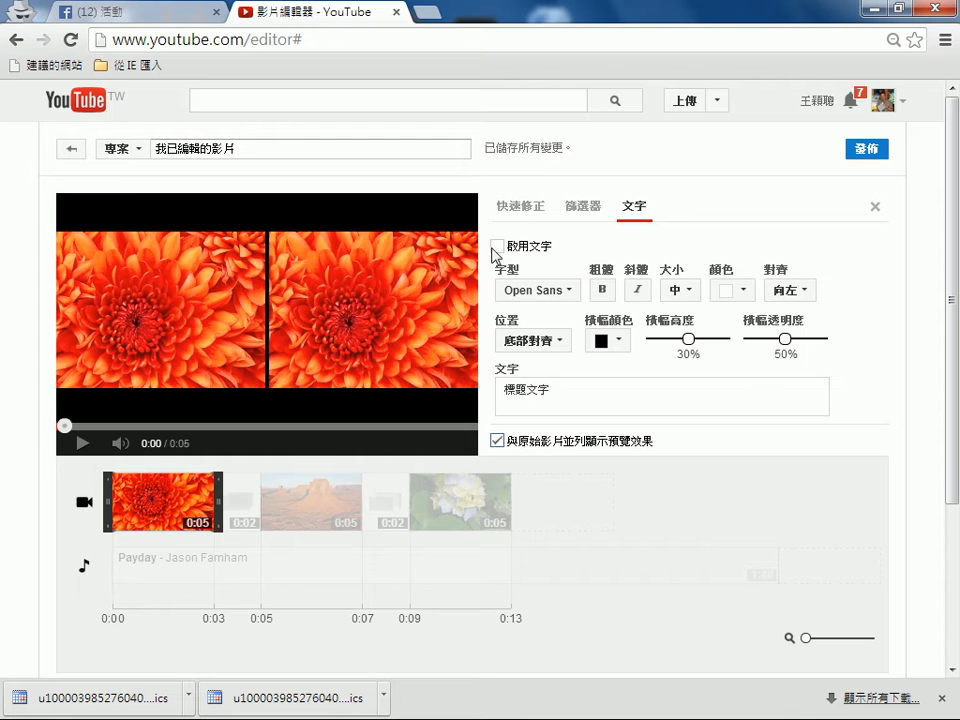
pyautogui.click(498, 246)
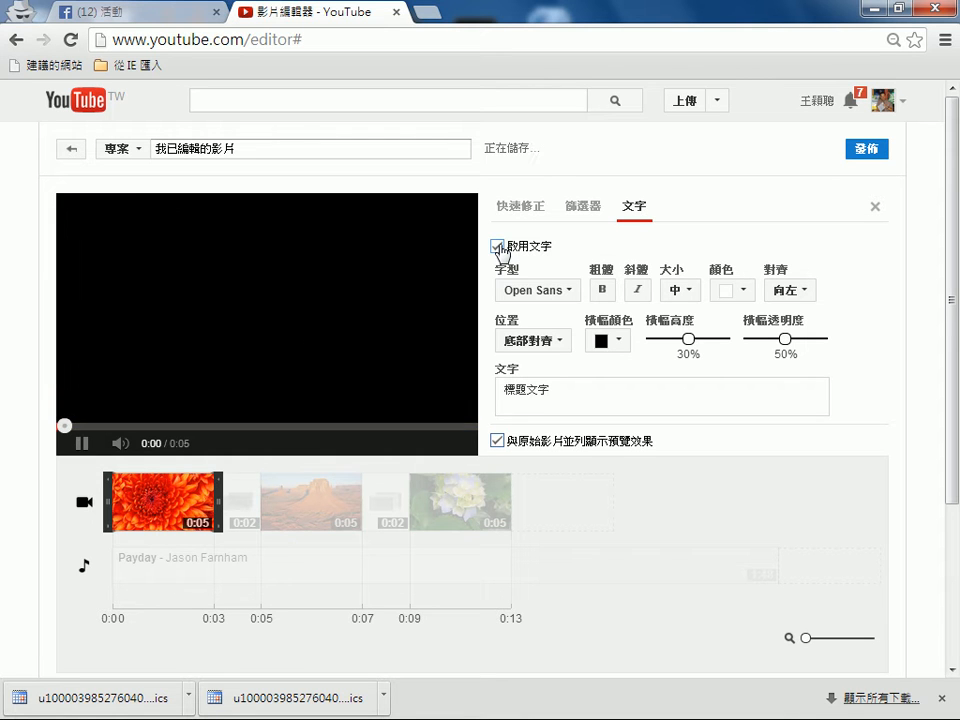
pyautogui.click(553, 400)
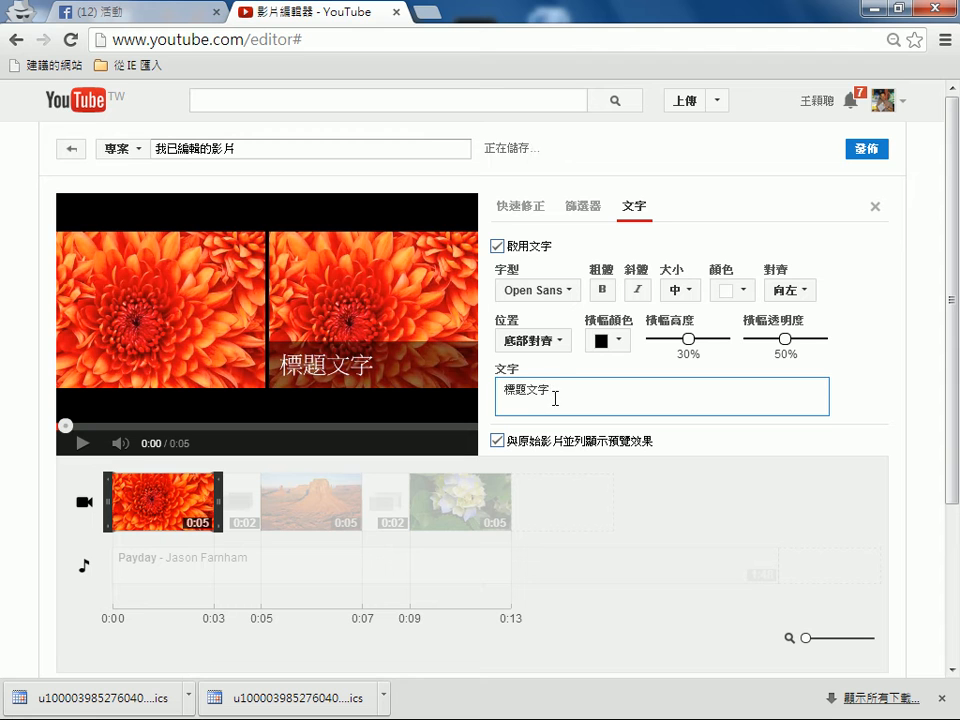
pyautogui.moveTo(544, 394); pyautogui.dragTo(435, 377)
pyautogui.write('太里ㄏㄨㄚ')
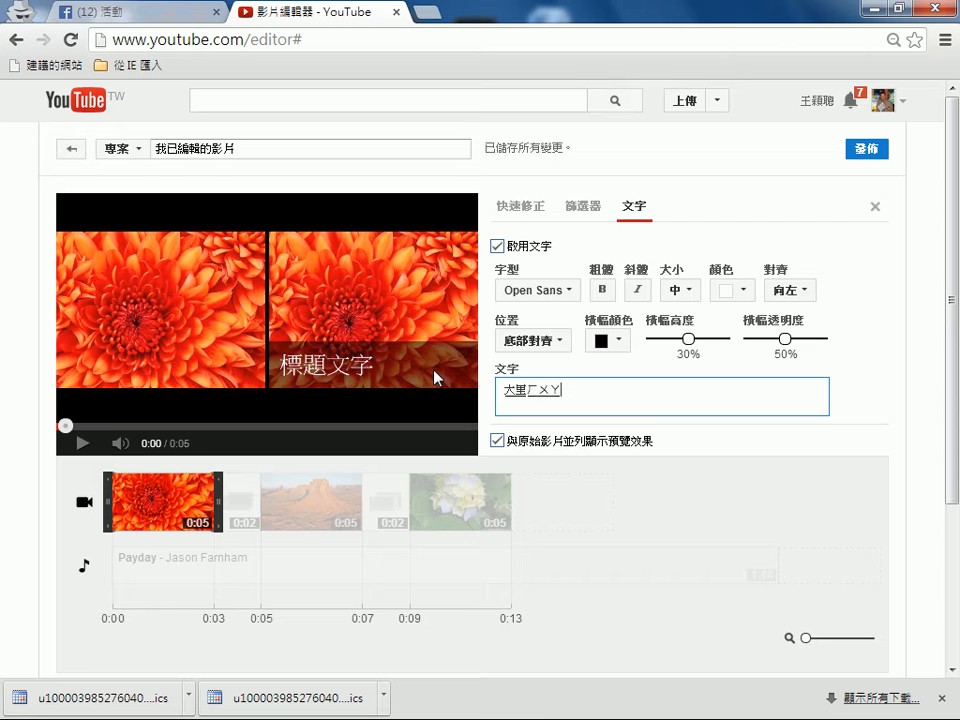
pyautogui.press('space')
pyautogui.press('Return')
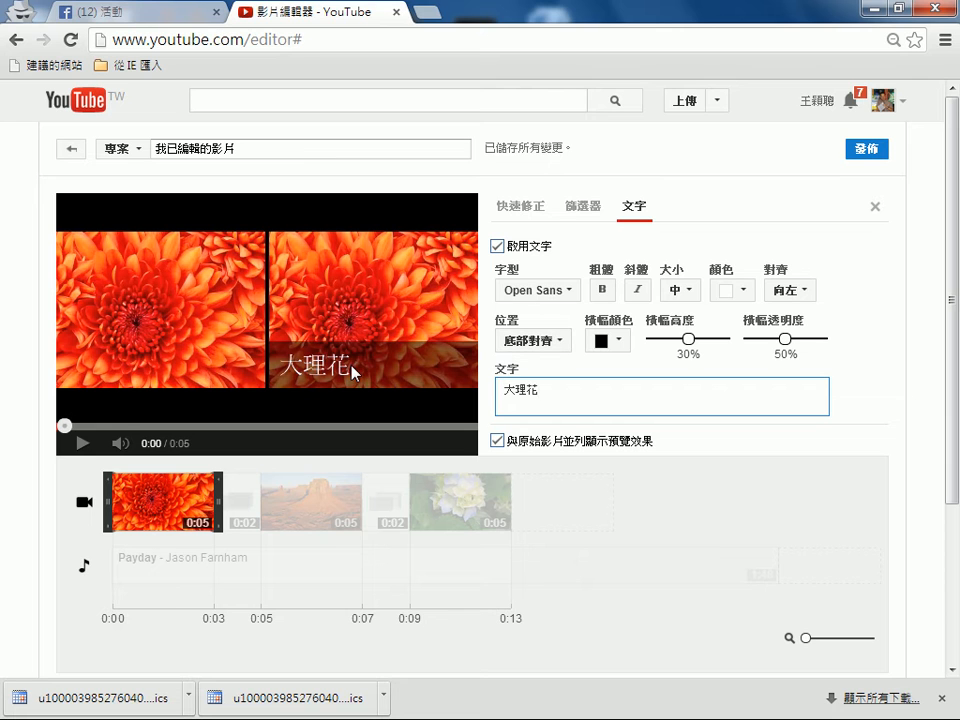
# Give the 大理花 caption a white banner and black text
pyautogui.click(750, 294)
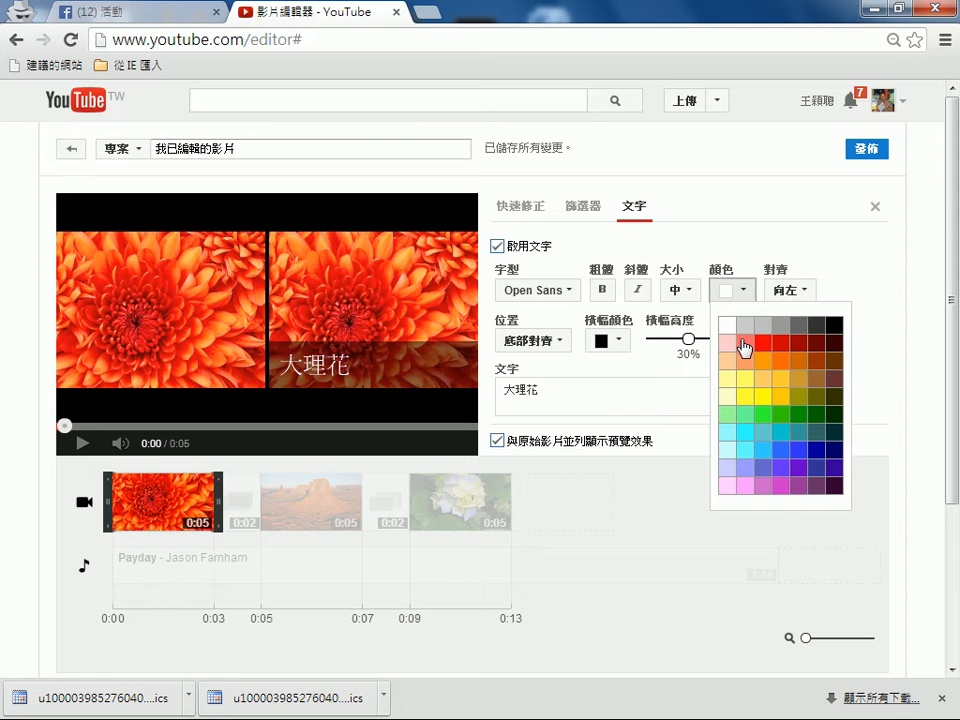
pyautogui.click(747, 382)
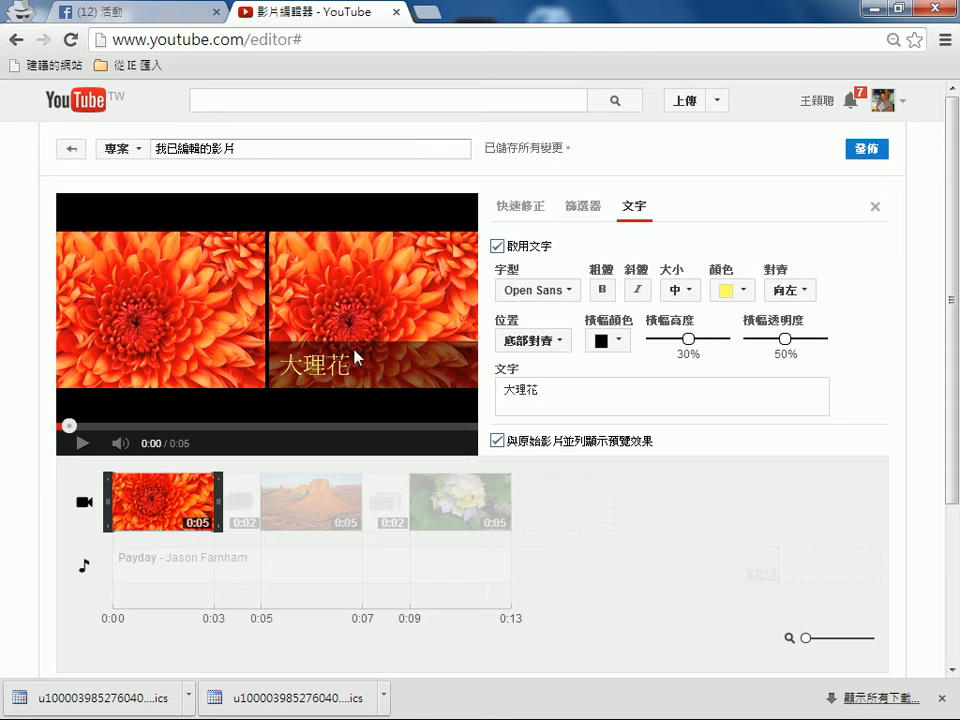
pyautogui.click(624, 343)
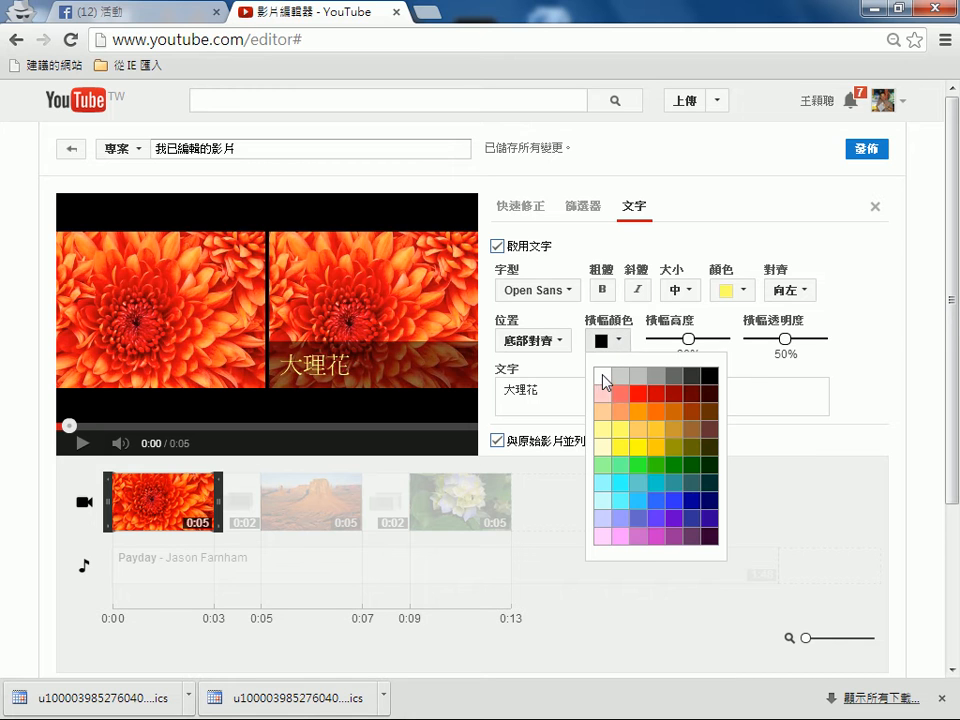
pyautogui.click(604, 377)
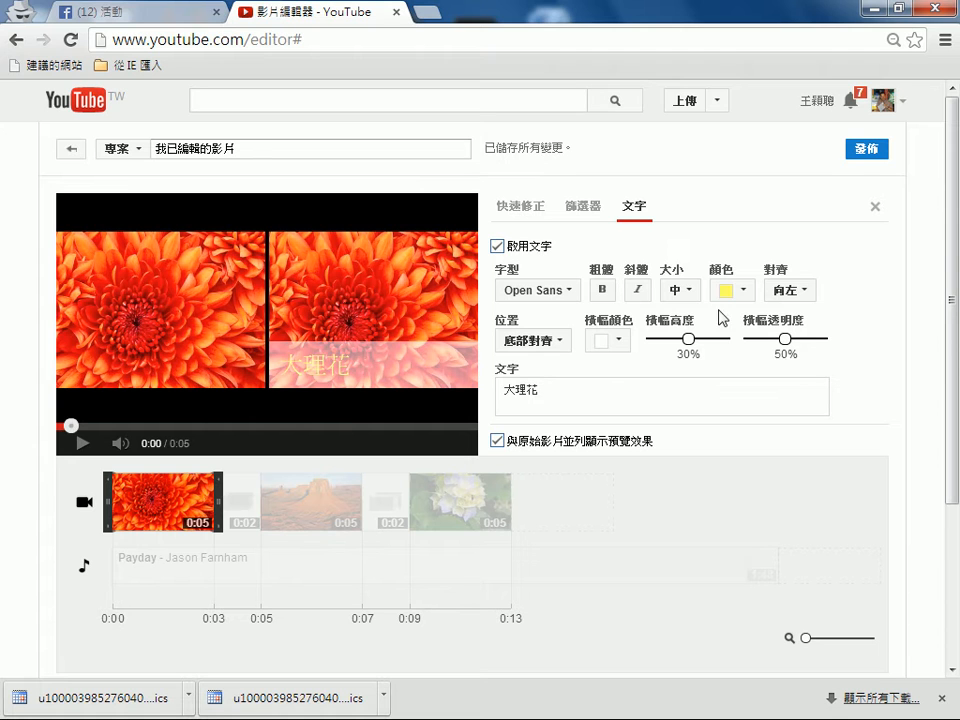
pyautogui.click(745, 293)
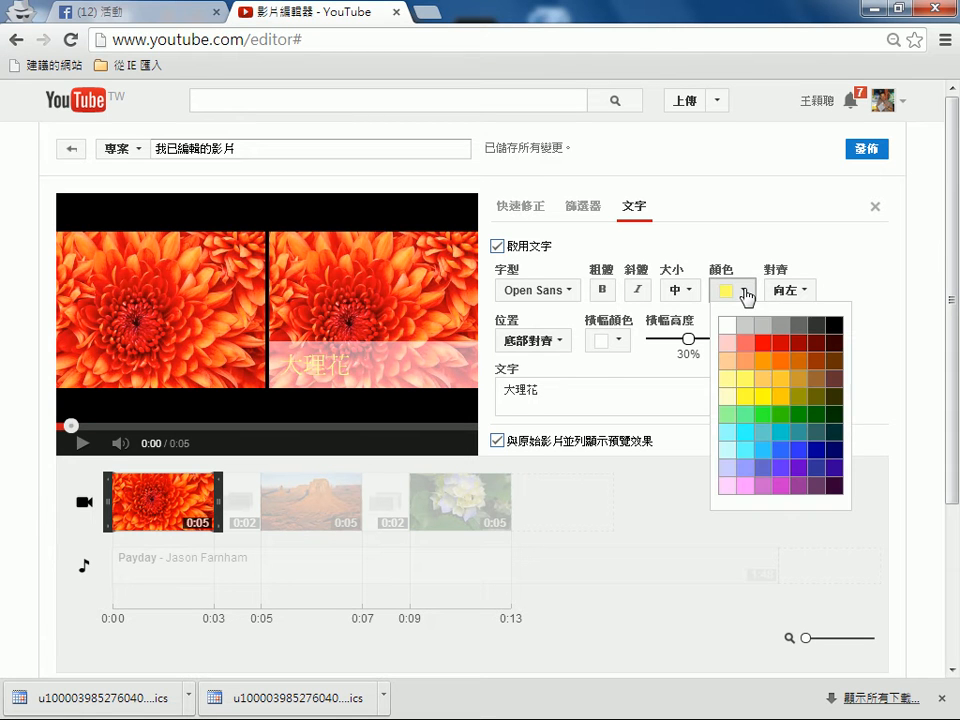
pyautogui.click(839, 330)
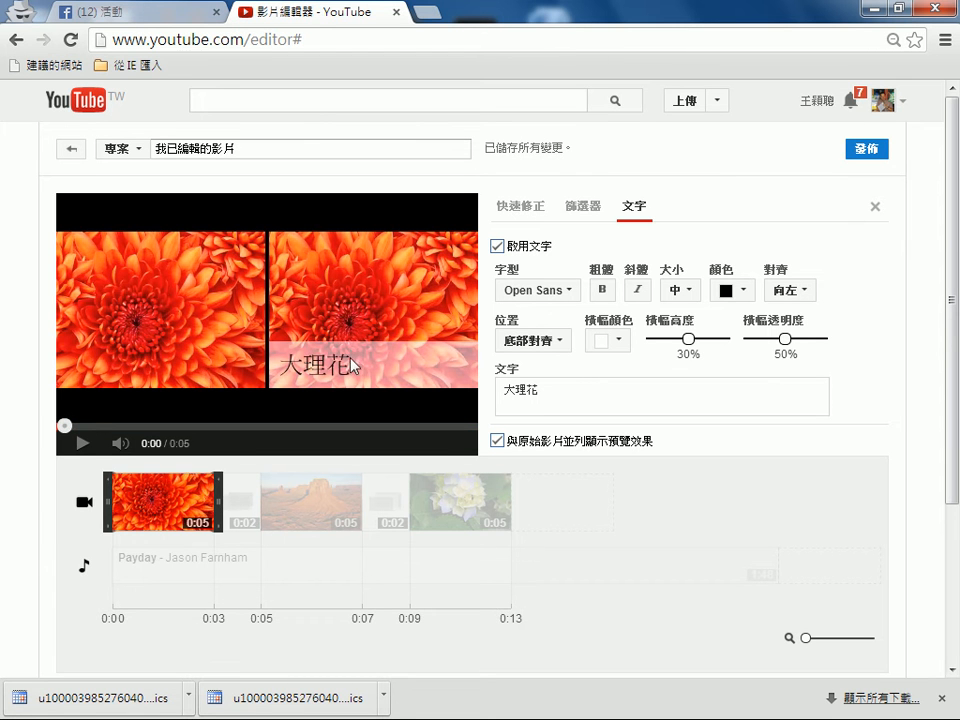
# Turn off the side-by-side comparison with the original, preview the captioned clip and close its settings
pyautogui.click(498, 442)
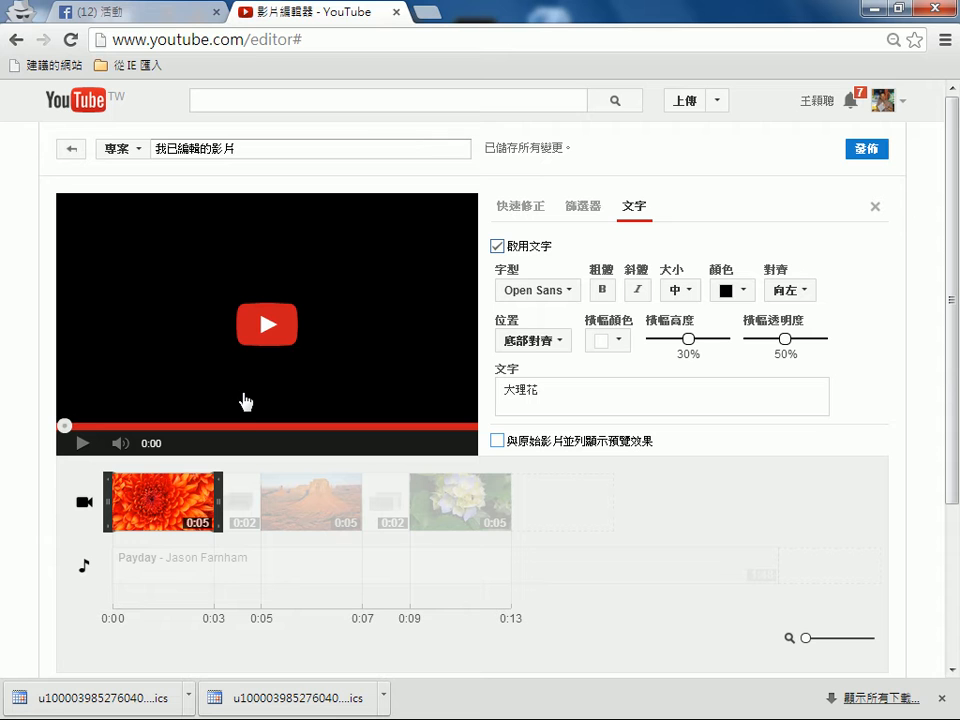
pyautogui.click(245, 402)
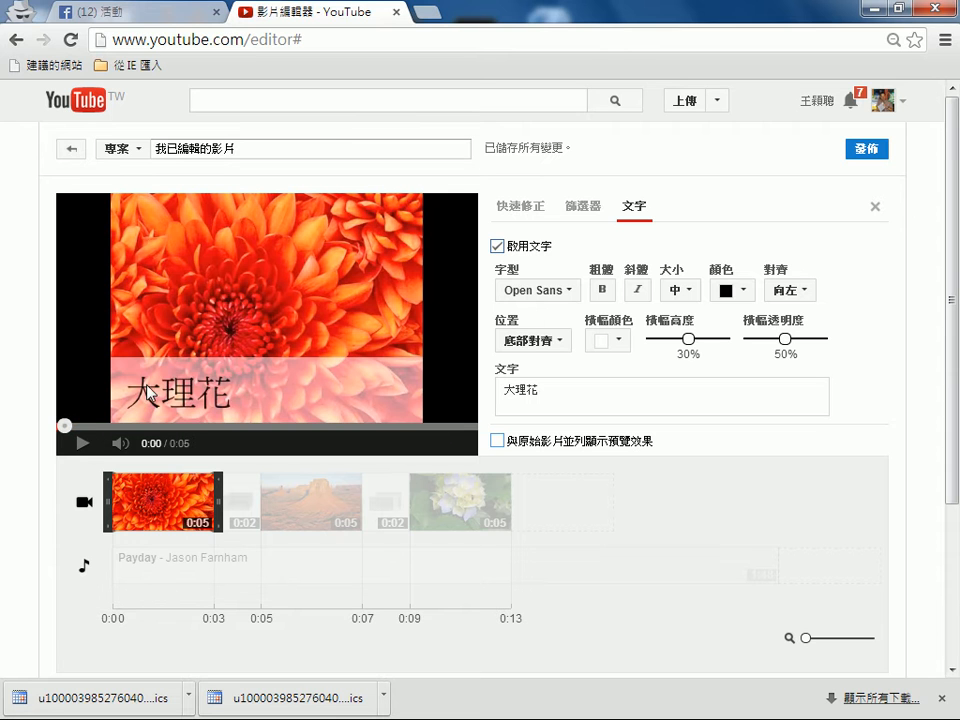
pyautogui.click(874, 207)
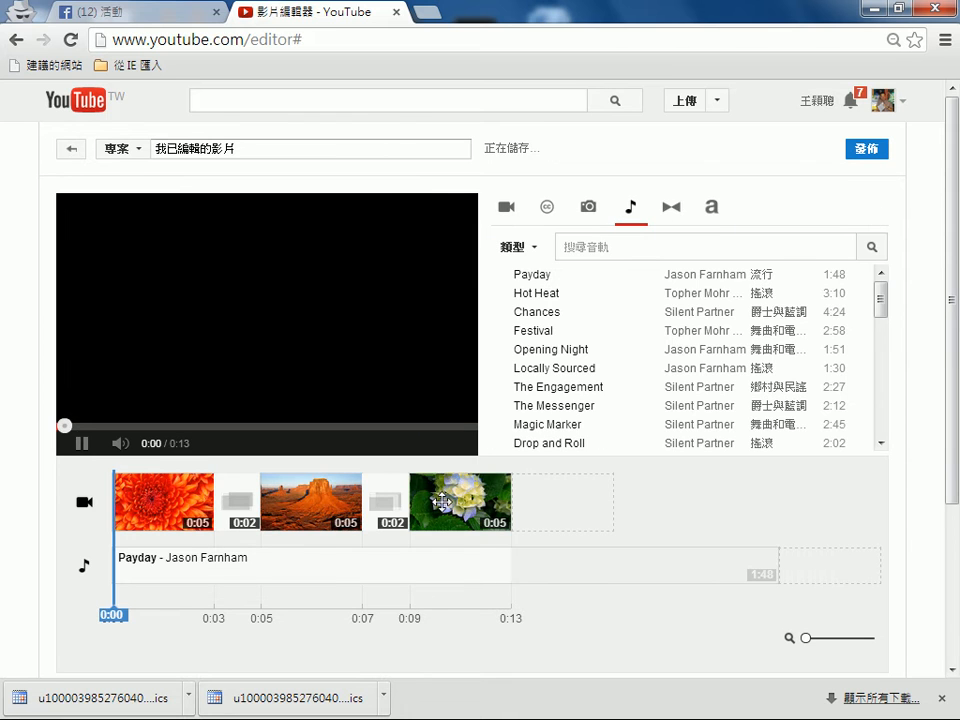
# Play the project from the beginning to check the captioned clip and transitions, pausing during the second transition
pyautogui.moveTo(443, 500)
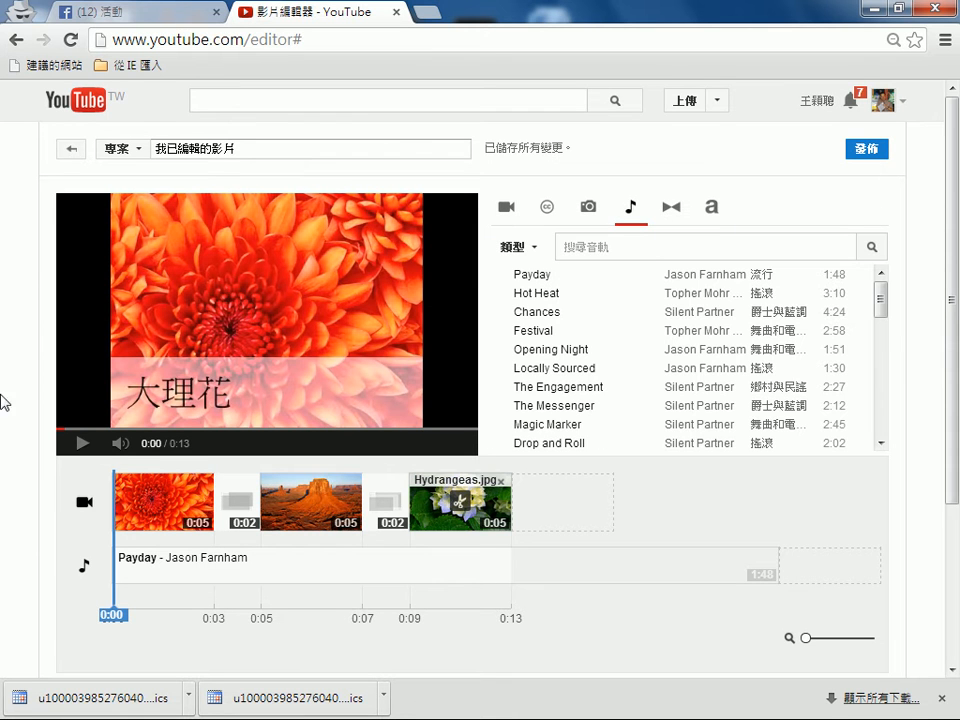
pyautogui.click(85, 449)
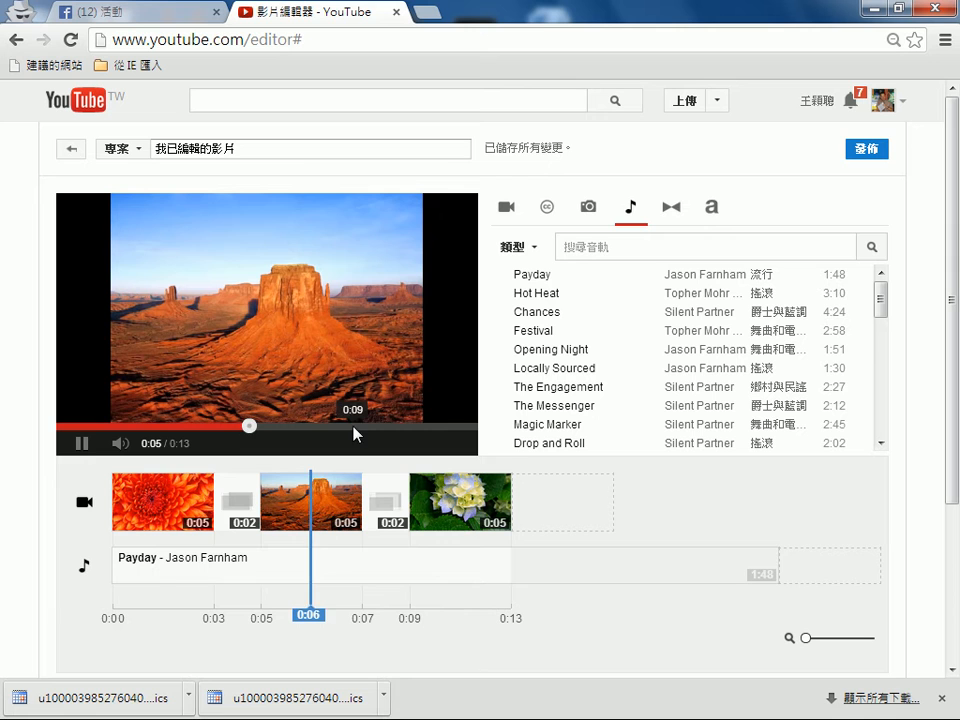
pyautogui.click(83, 444)
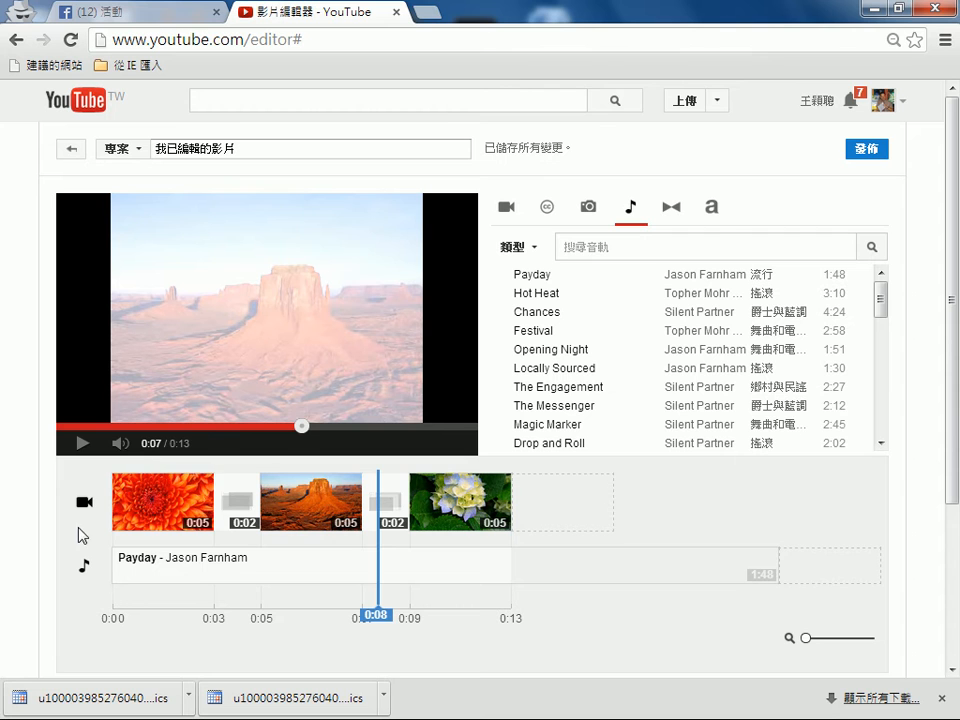
# Insert a 標題置中 title before the chrysanthemum photo with the text "使用 Youtube Editor"
pyautogui.click(721, 215)
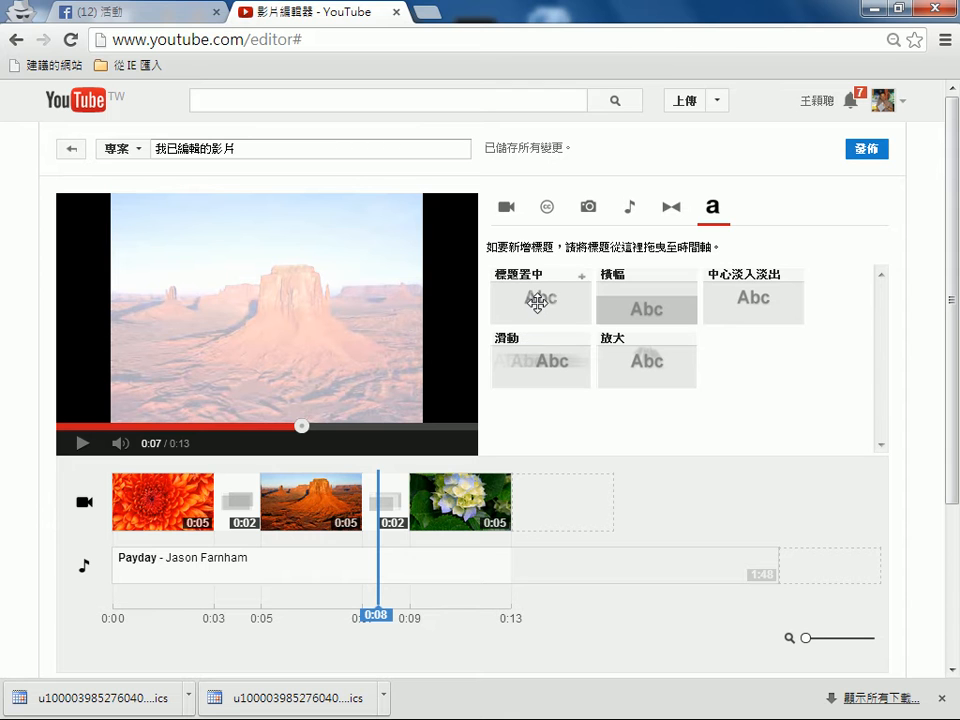
pyautogui.moveTo(541, 301); pyautogui.dragTo(115, 497)
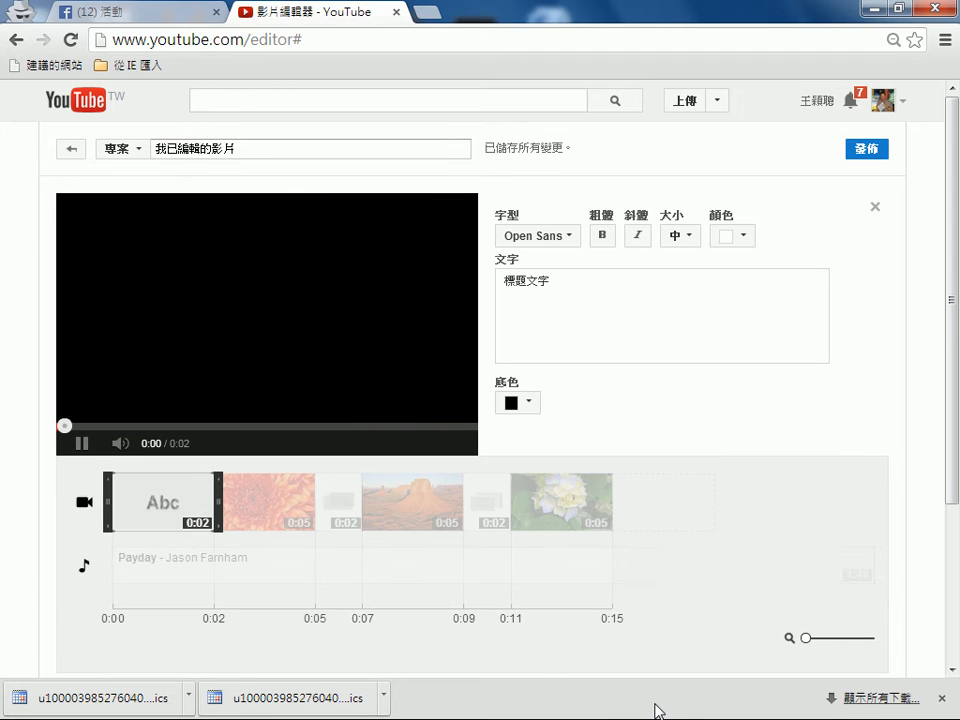
pyautogui.moveTo(555, 280); pyautogui.dragTo(515, 280)
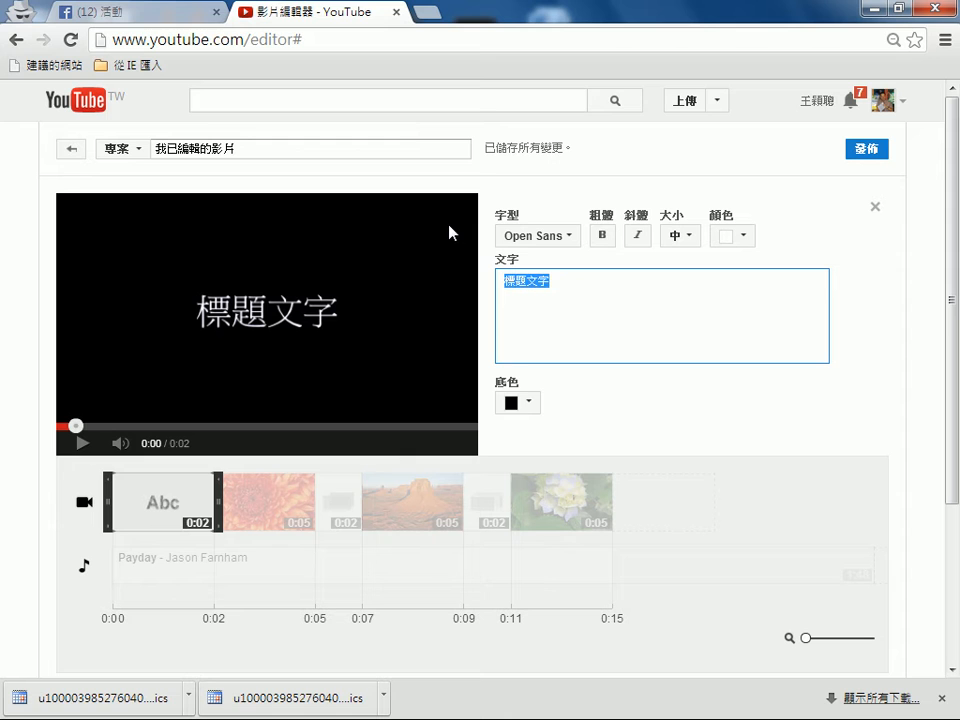
pyautogui.write('使ㄙㄩㄘ')
pyautogui.press('BackSpace')
pyautogui.press('BackSpace')
pyautogui.press('BackSpace')
pyautogui.write('ㄩㄙ4 Yout')
pyautogui.write('ube')
pyautogui.write(' Editor')
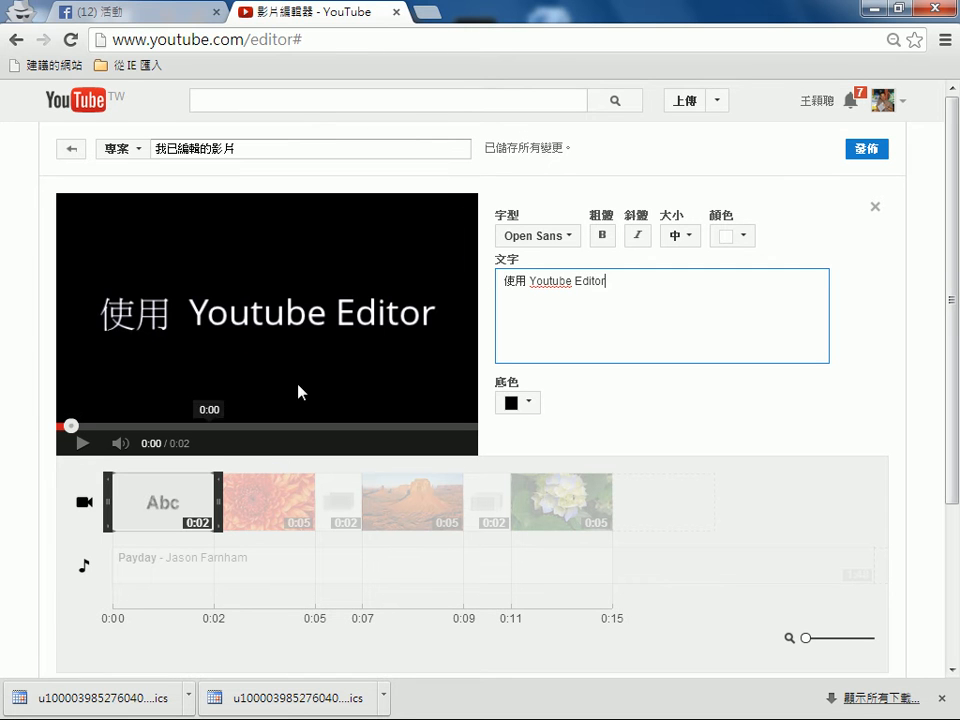
# Set the opening title's background to dark teal and close its settings
pyautogui.click(528, 404)
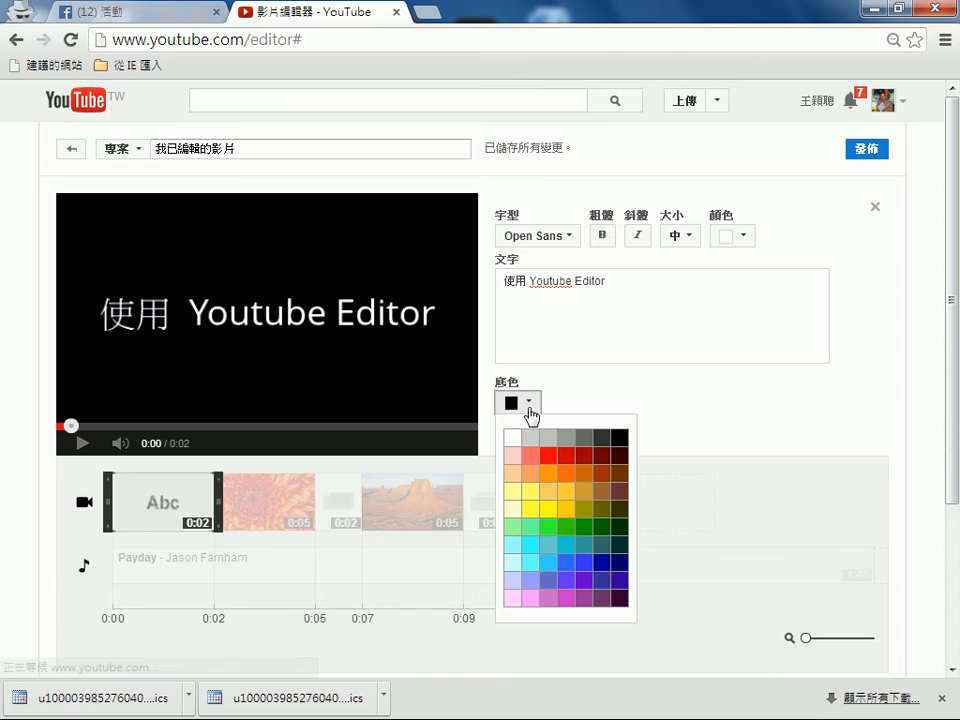
pyautogui.click(624, 553)
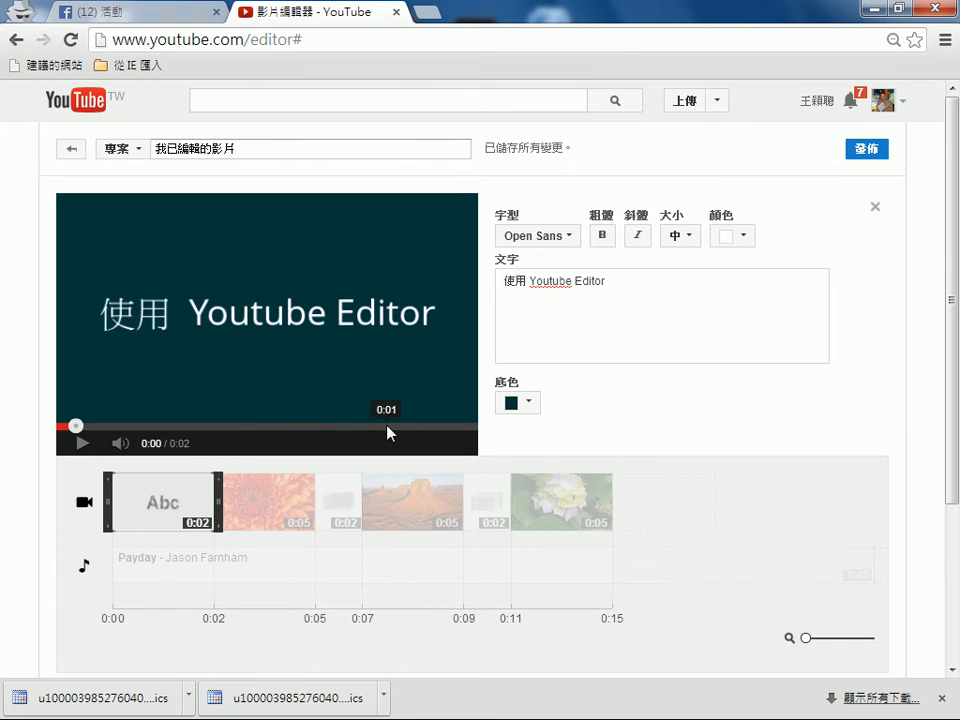
pyautogui.click(876, 210)
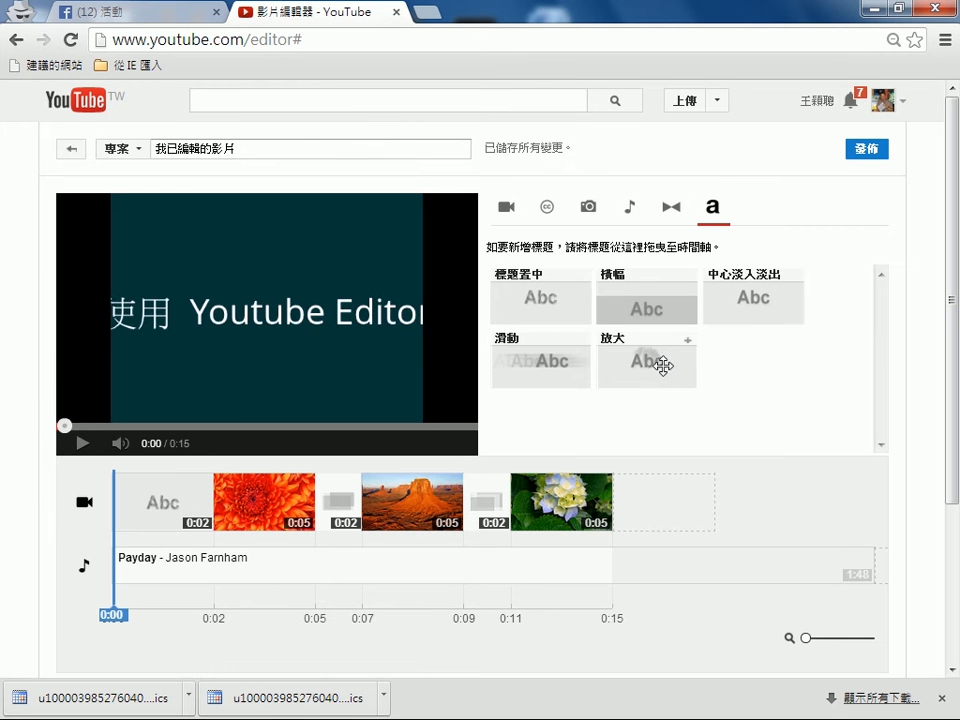
# Add a 放大 title after the hydrangea photo with the text 謝謝收看
pyautogui.moveTo(651, 366); pyautogui.dragTo(659, 504)
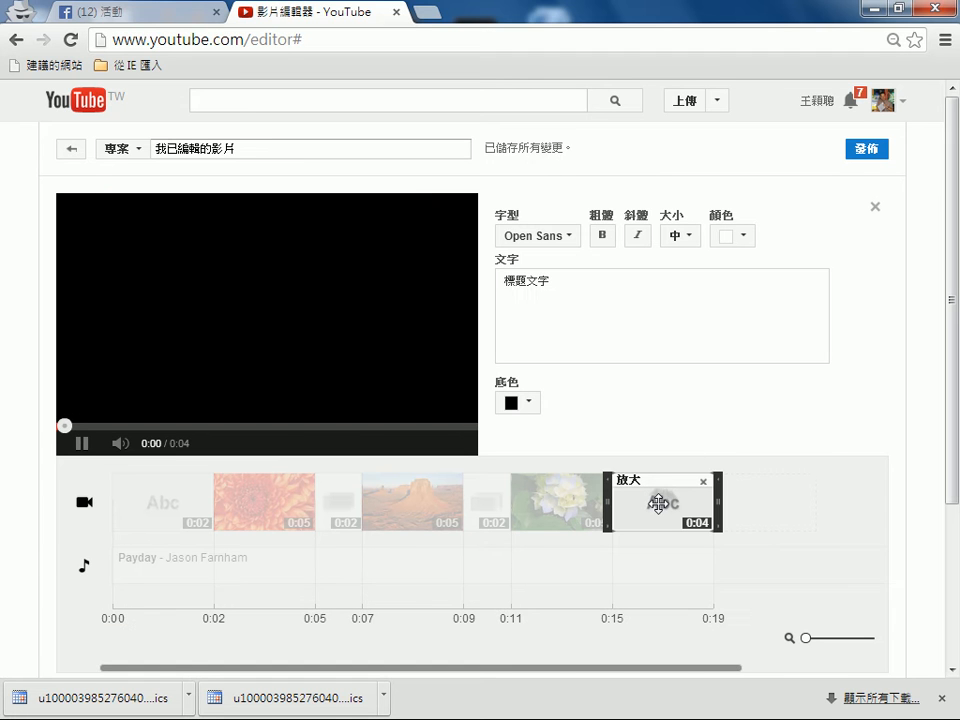
pyautogui.moveTo(569, 277); pyautogui.dragTo(516, 281)
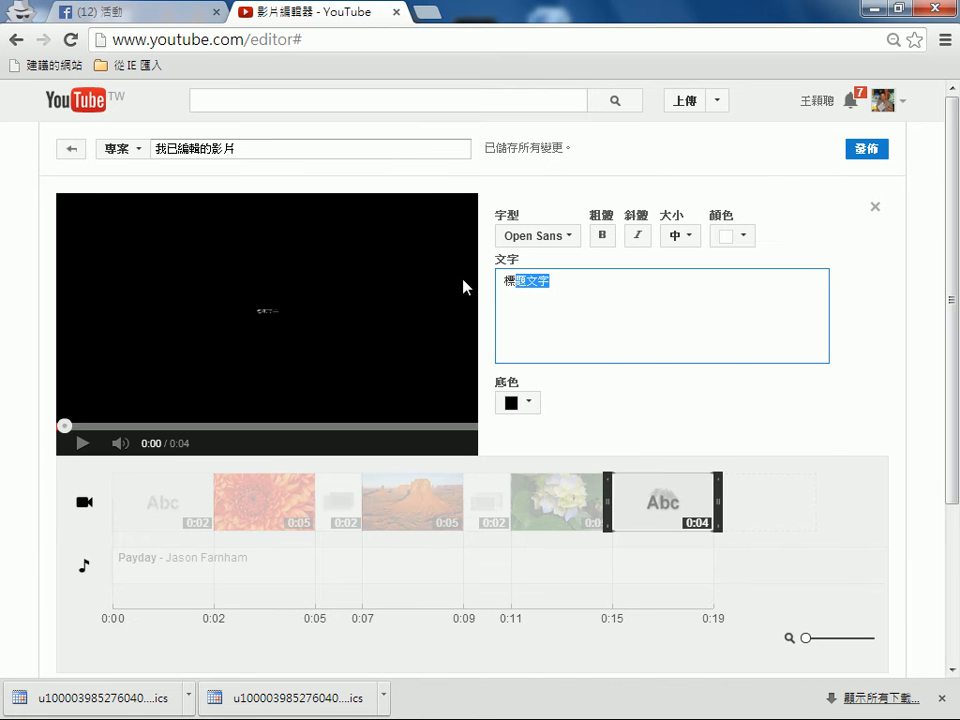
pyautogui.write('ㄉ')
pyautogui.press('BackSpace')
pyautogui.write('ㄒ')
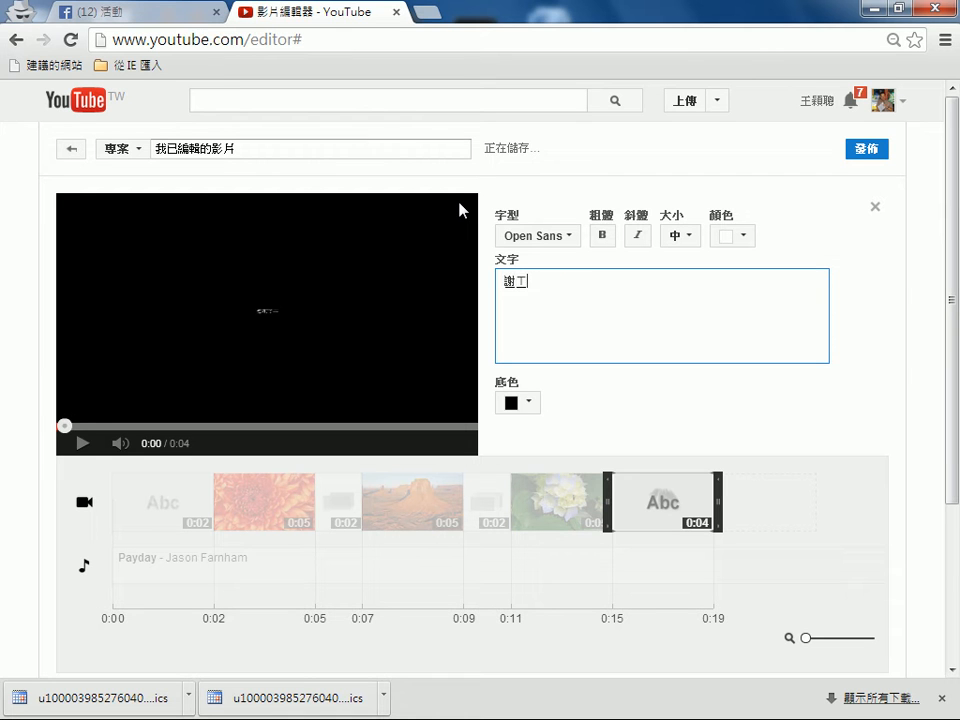
pyautogui.write('ㄧㄝˋˋㄕㄡˋ')
pyautogui.press('Return')
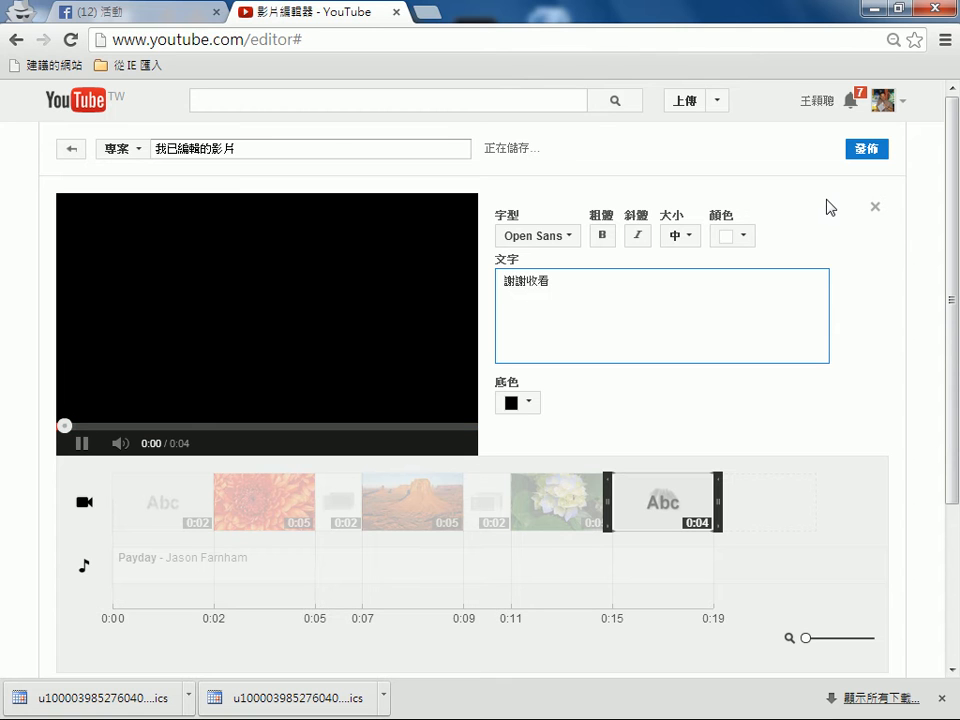
# Set the closing title's background to the same dark teal and close its settings
pyautogui.click(530, 405)
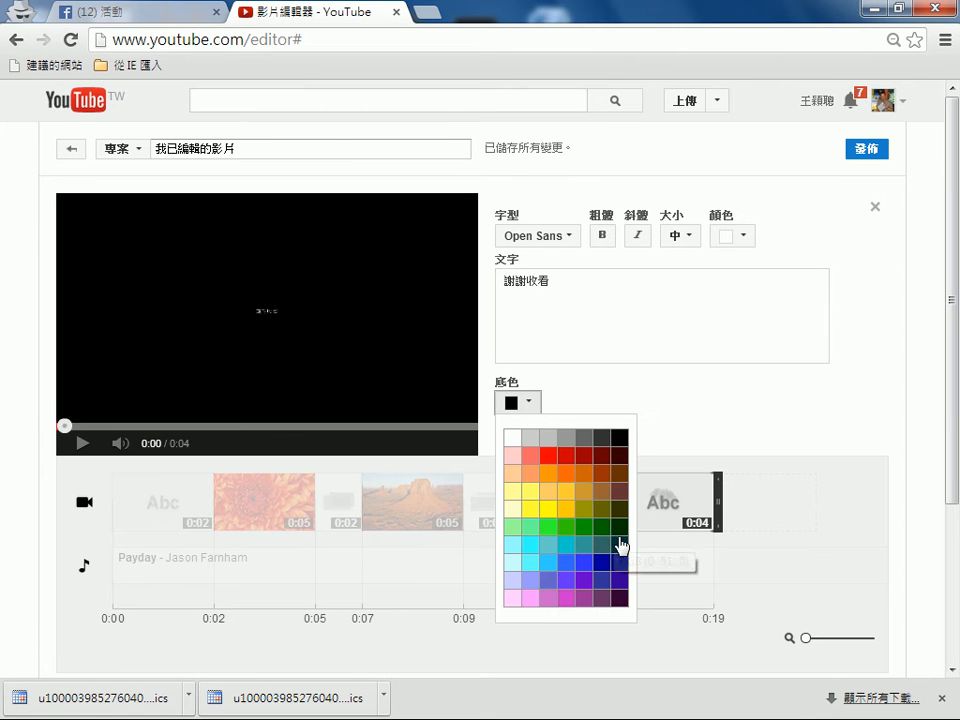
pyautogui.click(621, 545)
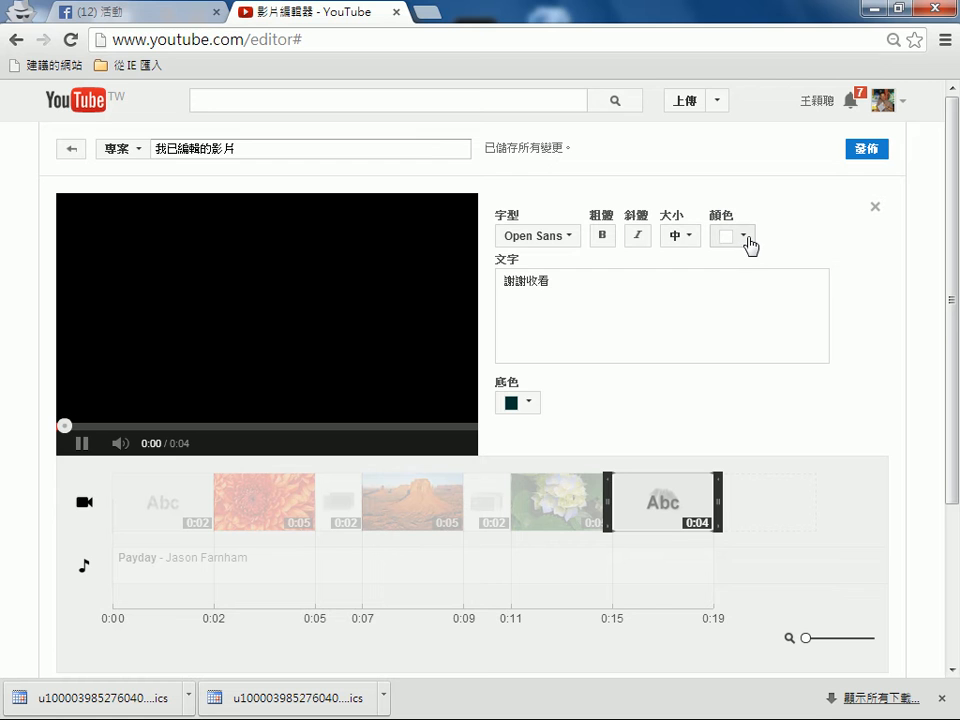
pyautogui.click(875, 208)
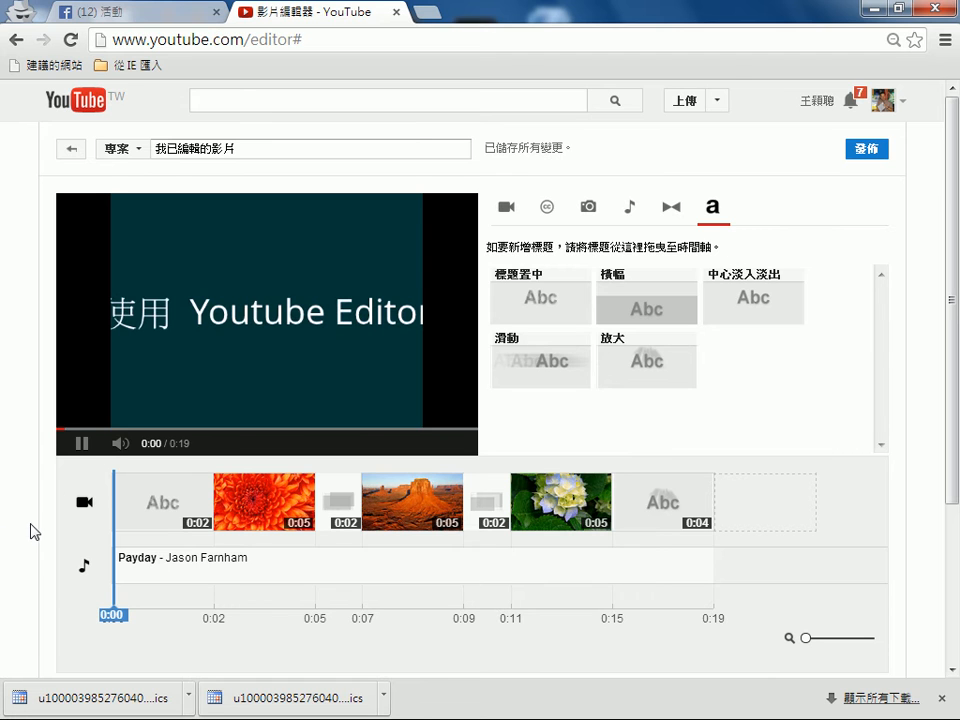
# Play the whole project through to the closing title to review the slideshow
pyautogui.click(80, 445)
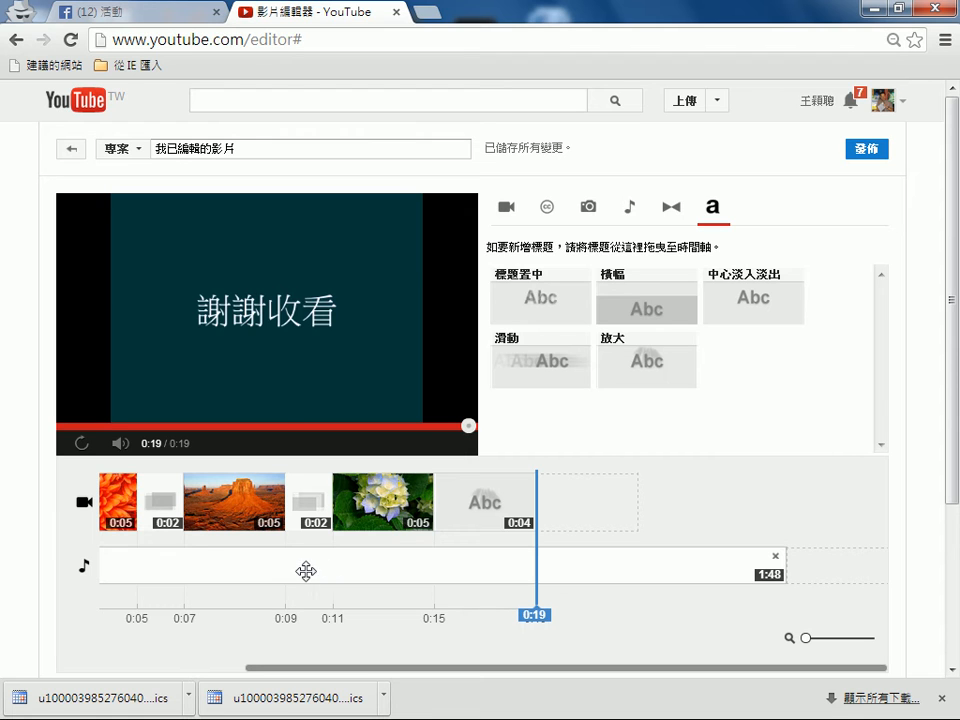
pyautogui.moveTo(277, 513)
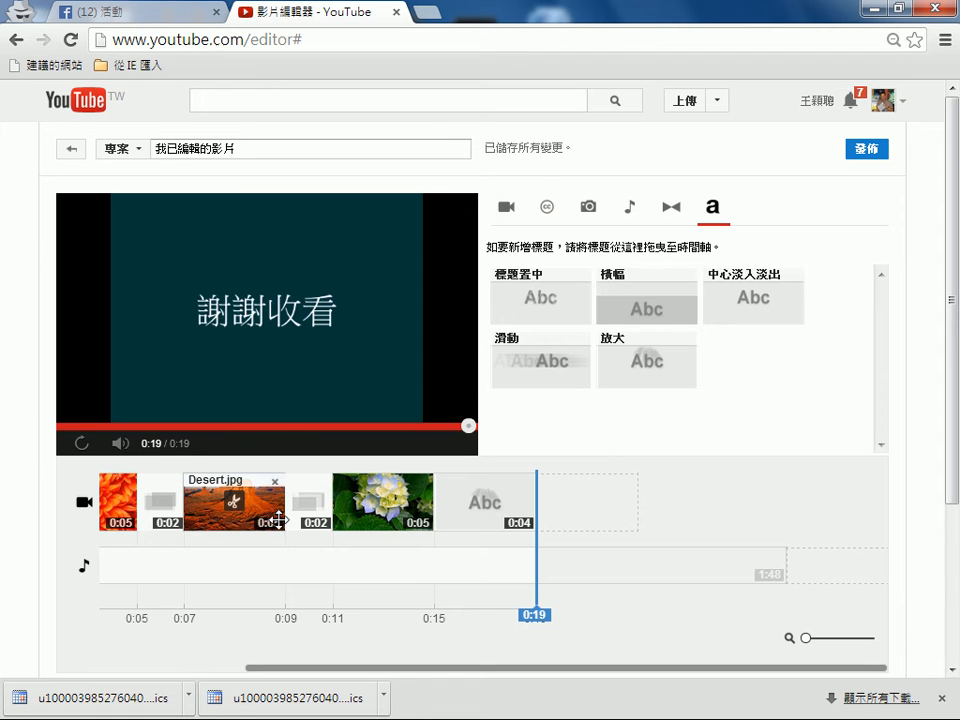
# Publish the project and open the published video's information and settings from the list of uploaded videos
pyautogui.click(869, 154)
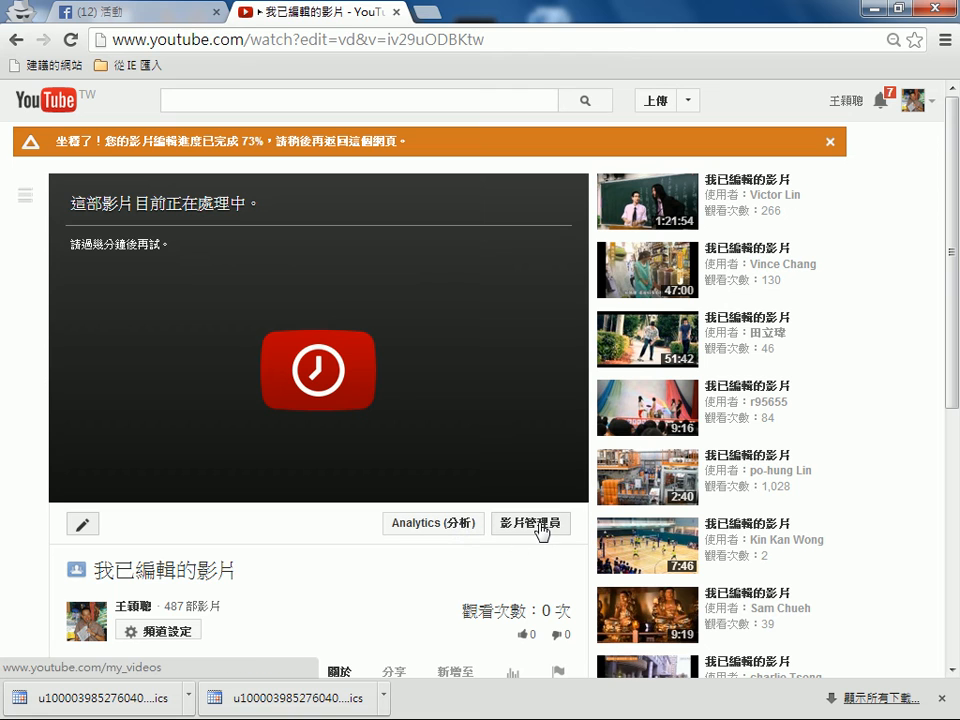
pyautogui.click(538, 530)
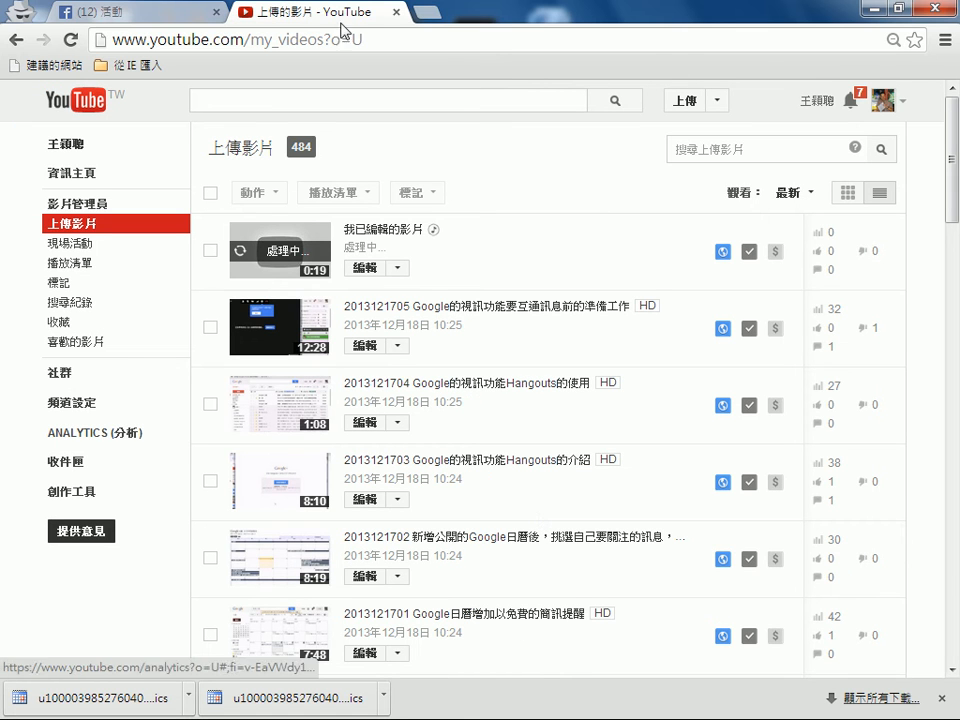
pyautogui.click(364, 268)
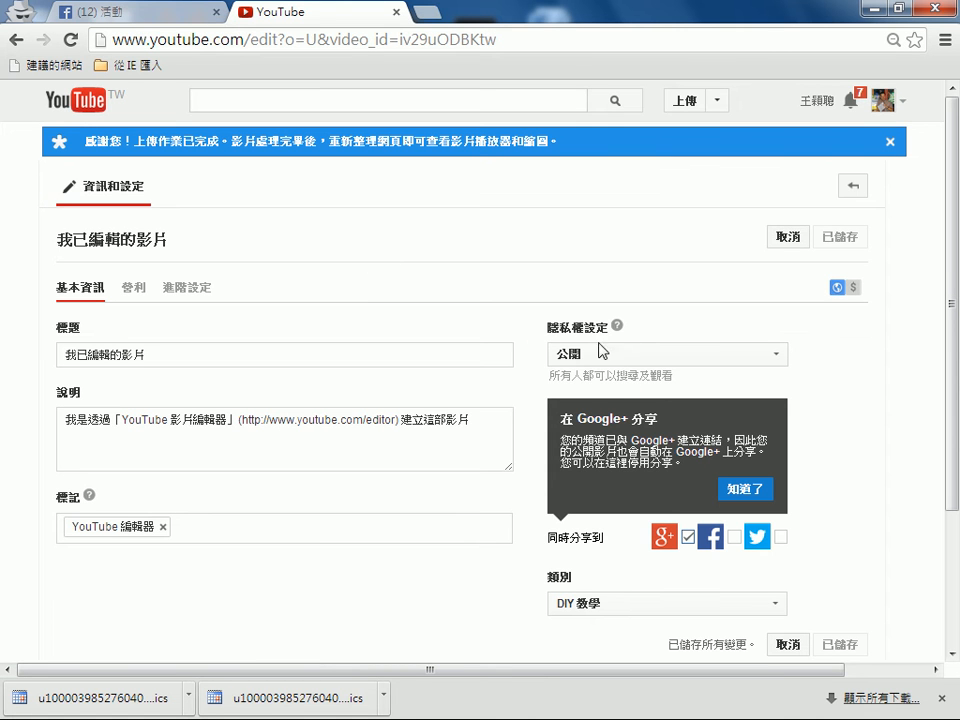
# Review the privacy options for the published video and leave its settings page without saving
pyautogui.click(555, 356)
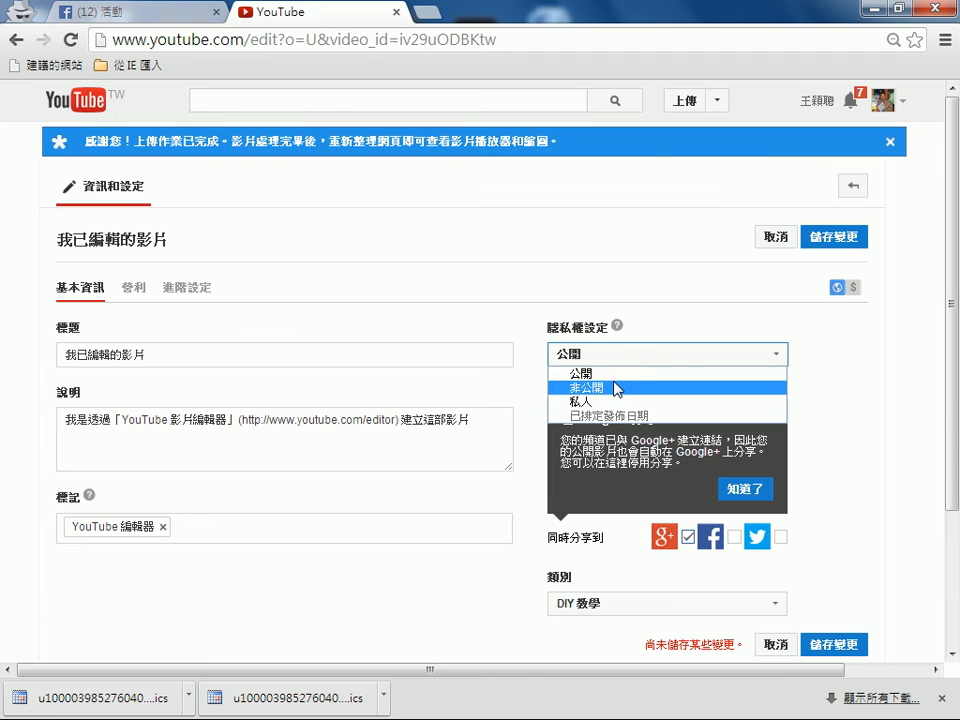
pyautogui.press('Up')
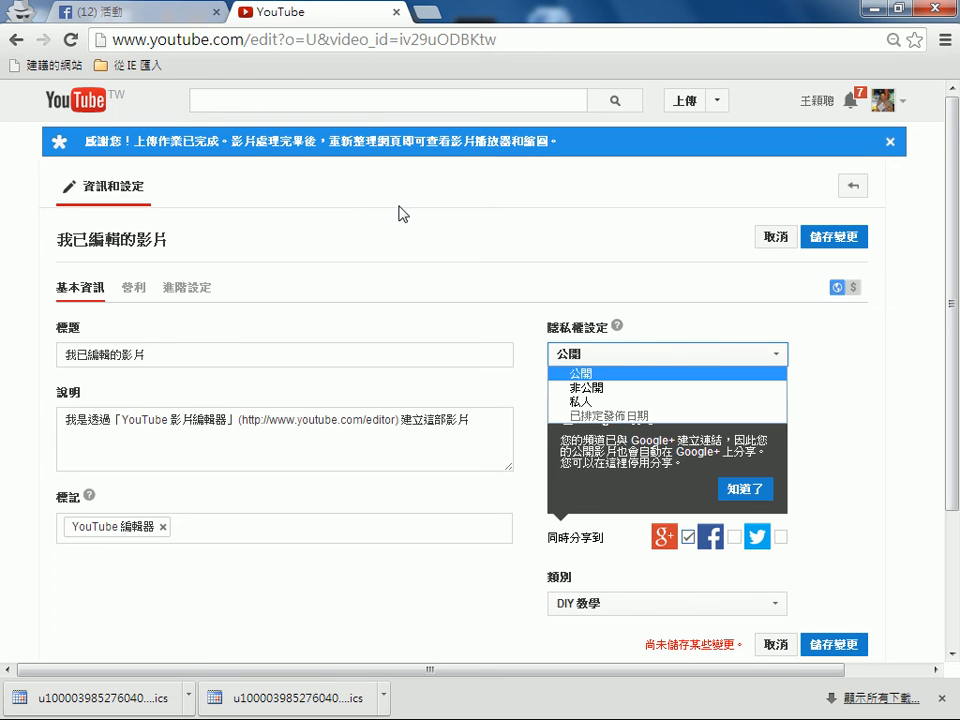
pyautogui.click(15, 42)
pyautogui.click(14, 43)
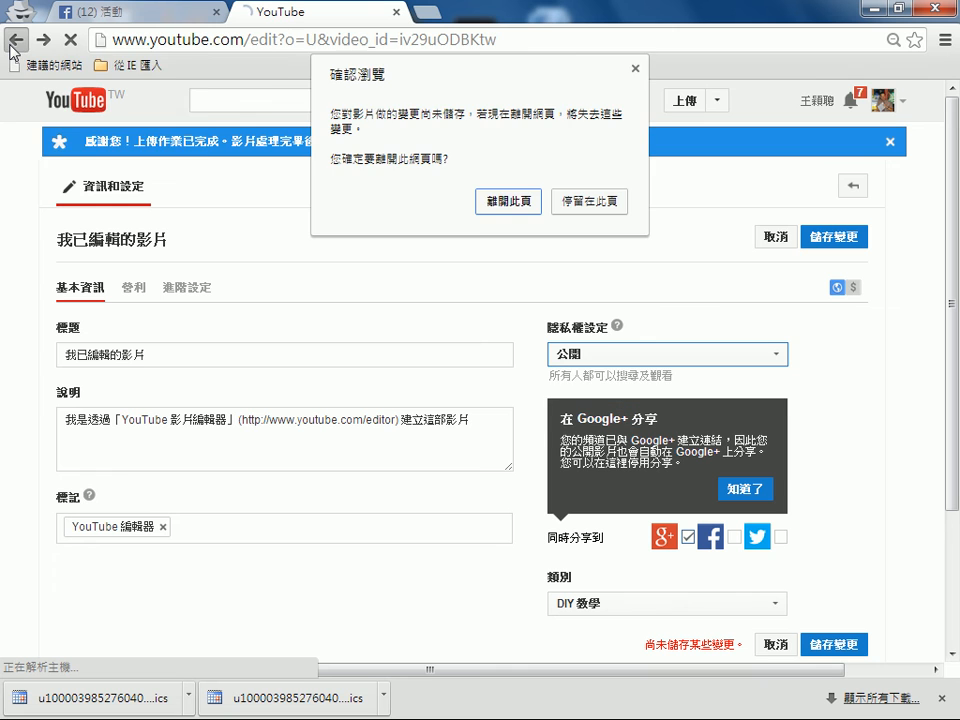
pyautogui.click(525, 205)
pyautogui.click(525, 205)
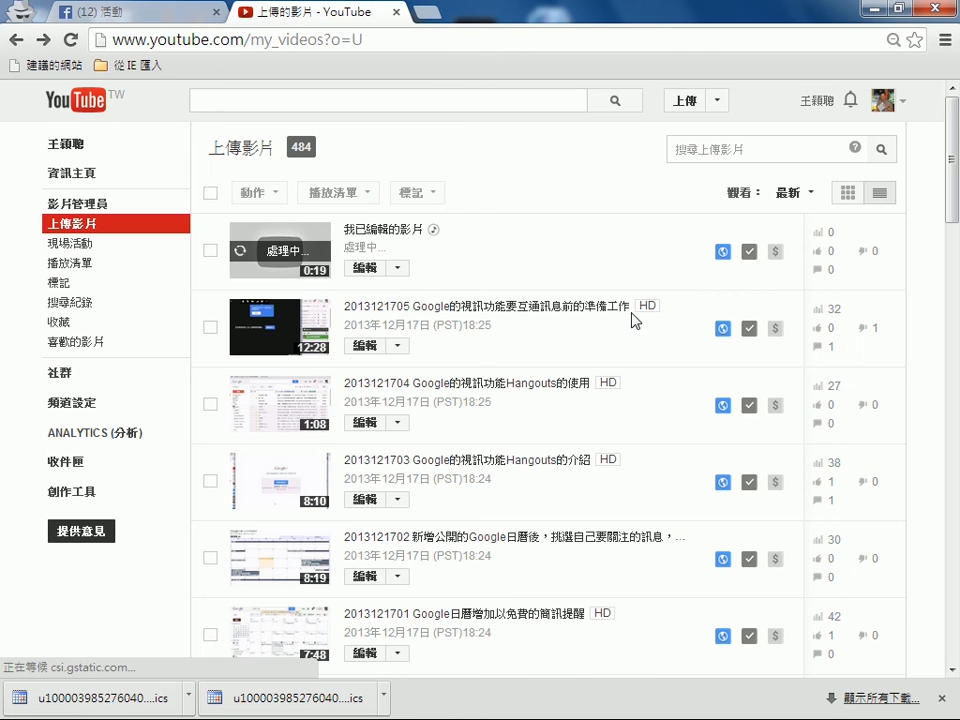
# Return to the video editor and add the published video 我已編輯的影片 to the empty timeline
pyautogui.click(15, 41)
pyautogui.click(13, 45)
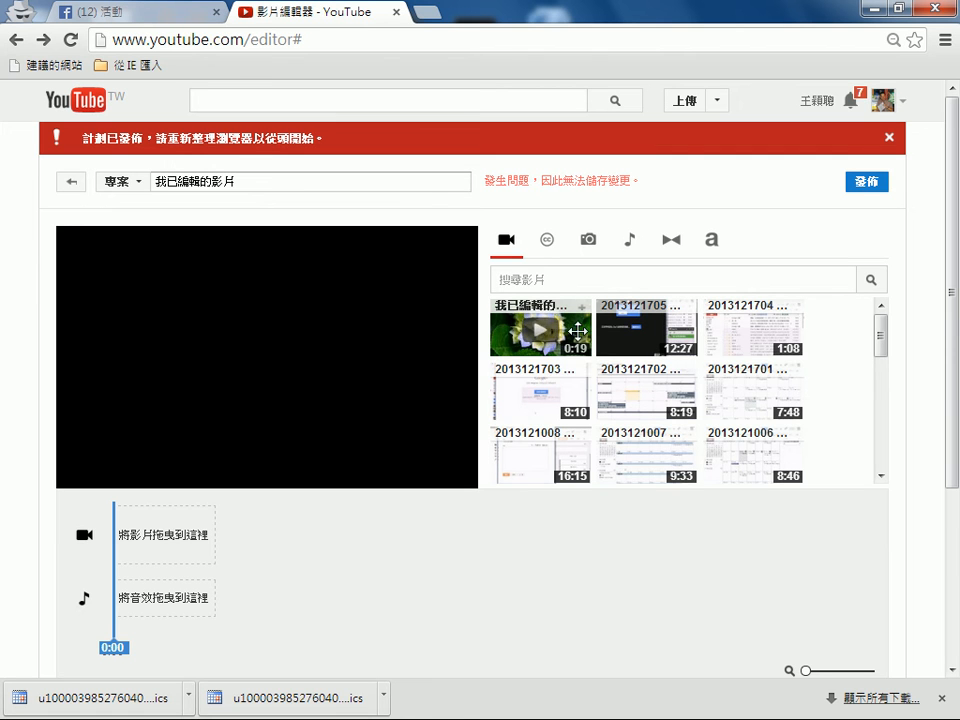
pyautogui.moveTo(577, 331); pyautogui.dragTo(180, 540)
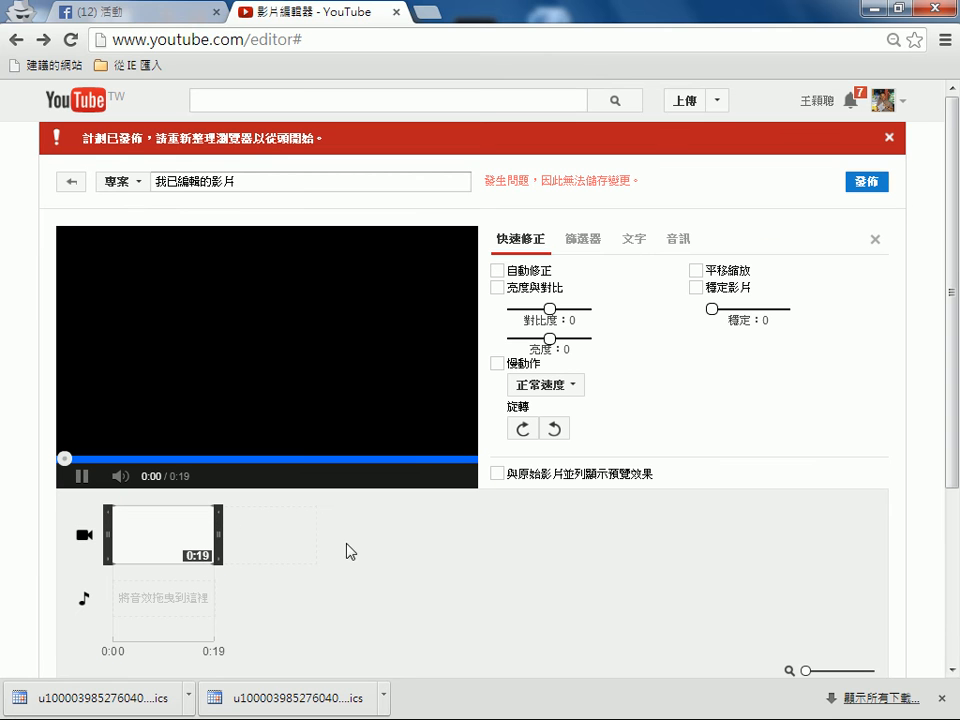
# Try to split the clip at 14.4 seconds, remove the part after the cut, and preview the remaining clip
pyautogui.moveTo(163, 552)
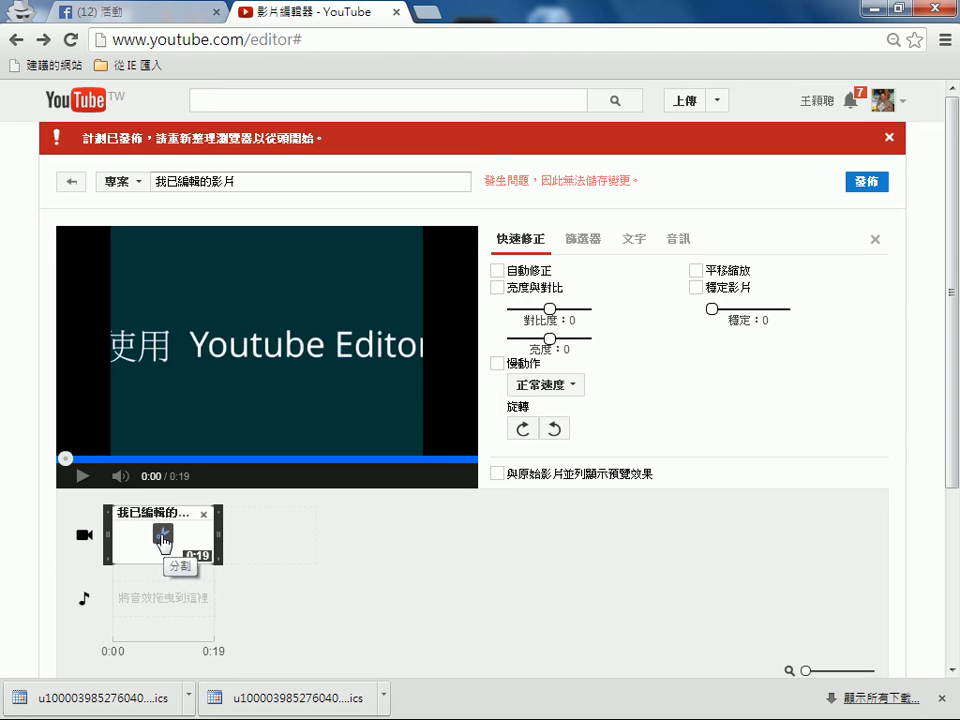
pyautogui.click(163, 538)
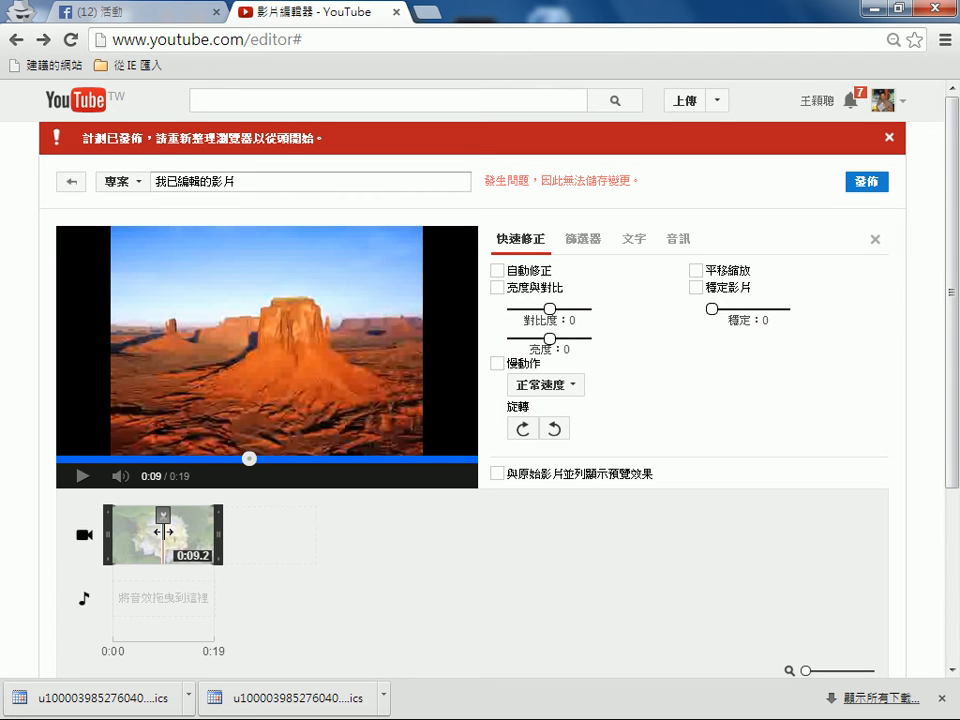
pyautogui.moveTo(177, 530)
pyautogui.mouseDown()
pyautogui.moveTo(203, 527)
pyautogui.moveTo(191, 527)
pyautogui.mouseUp()
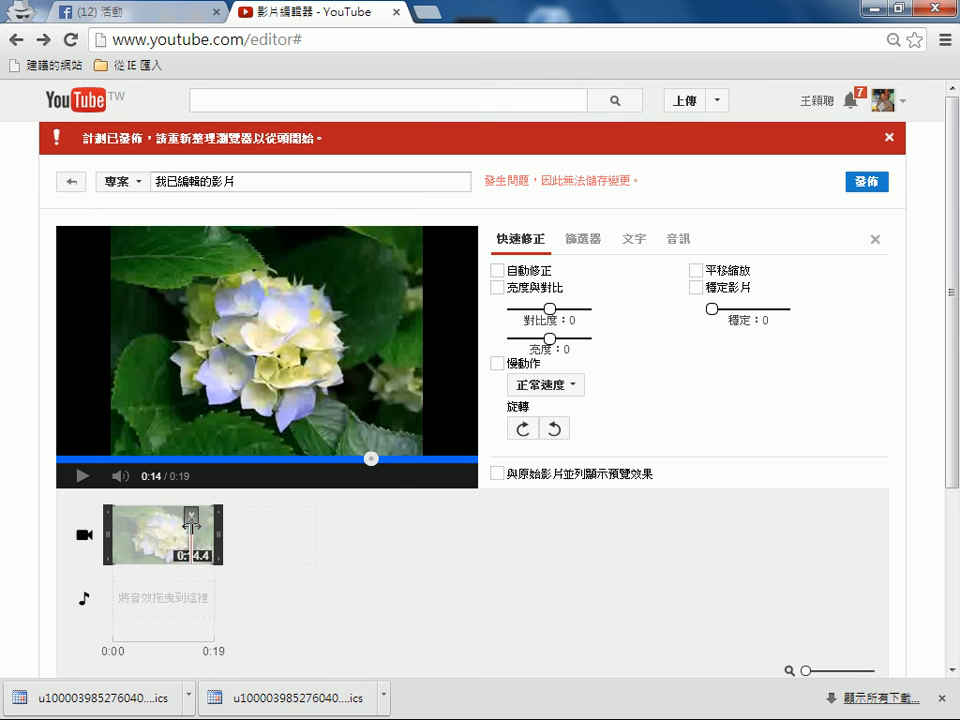
pyautogui.click(191, 527)
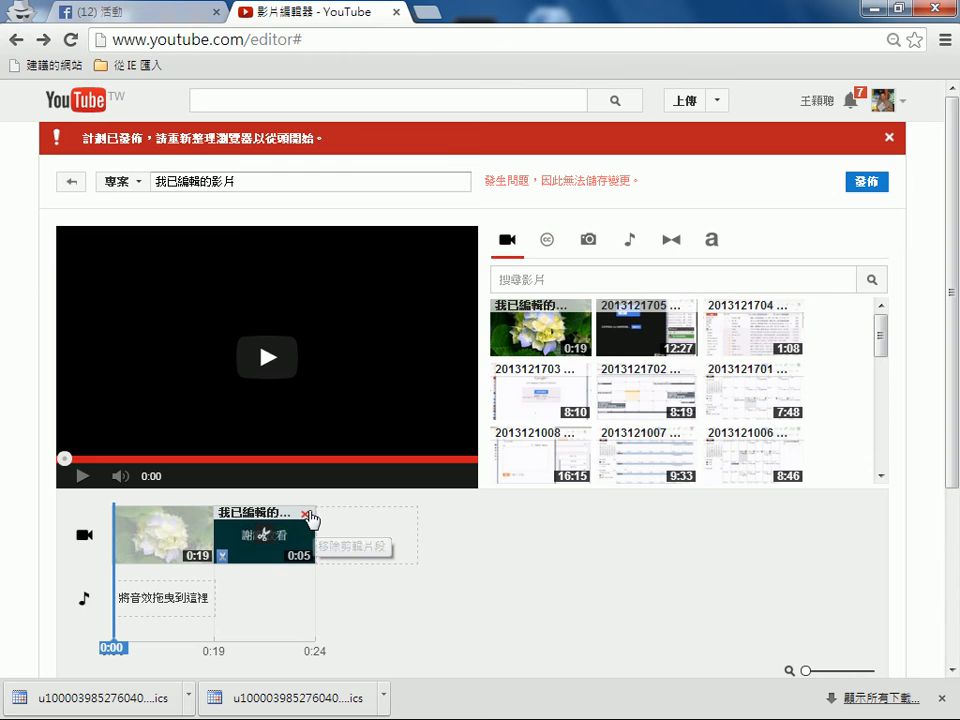
pyautogui.click(306, 524)
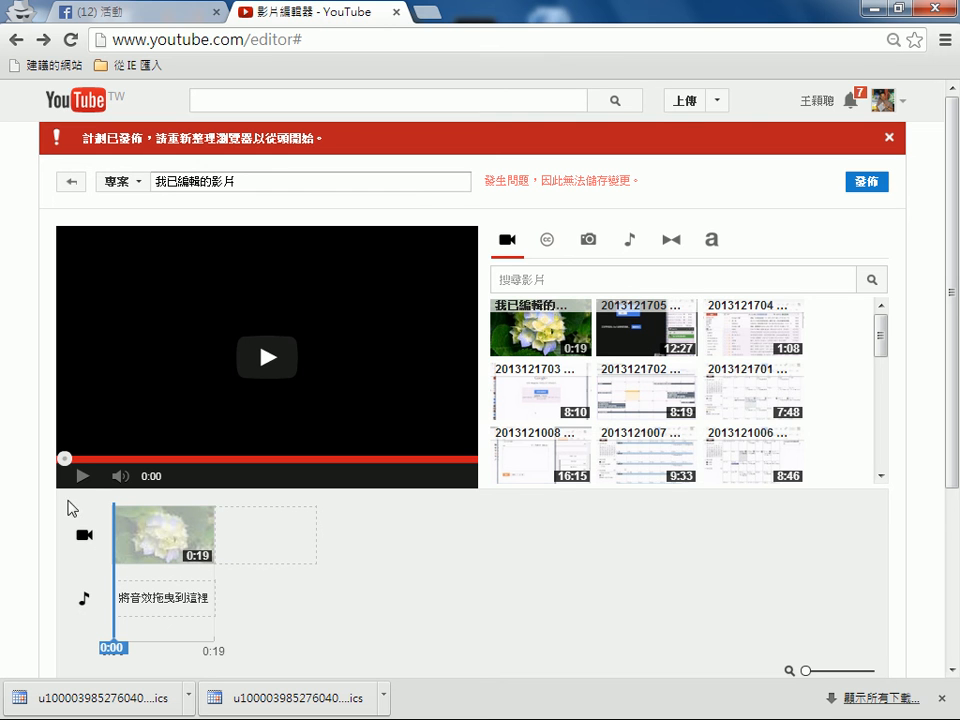
pyautogui.click(83, 478)
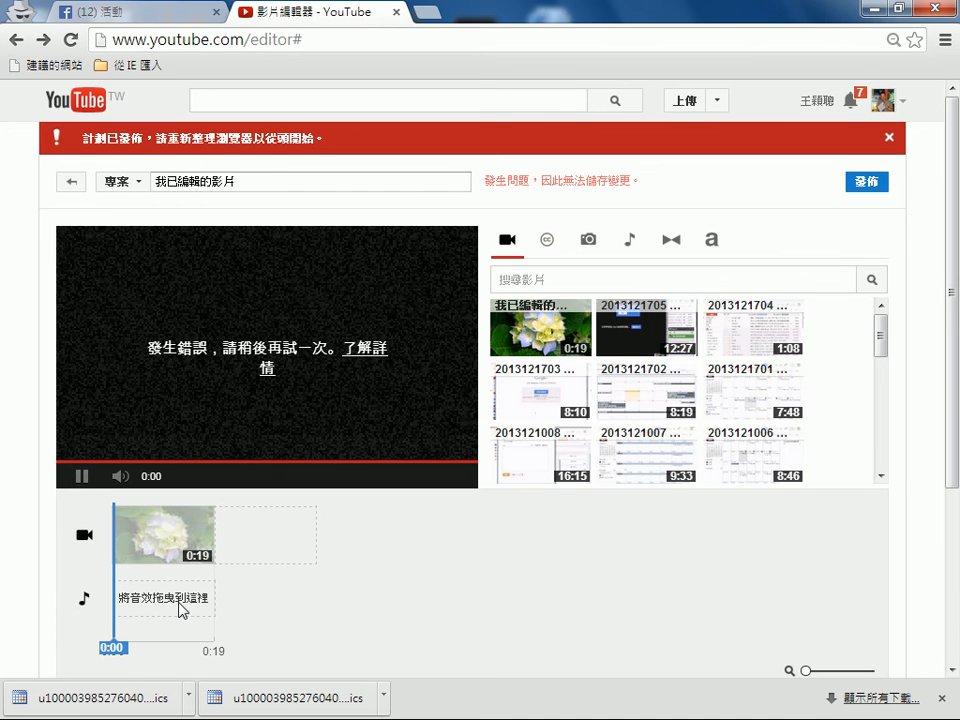
# Preview the clip from its start and split it at 14.8 seconds, just before the closing title
pyautogui.moveTo(172, 541)
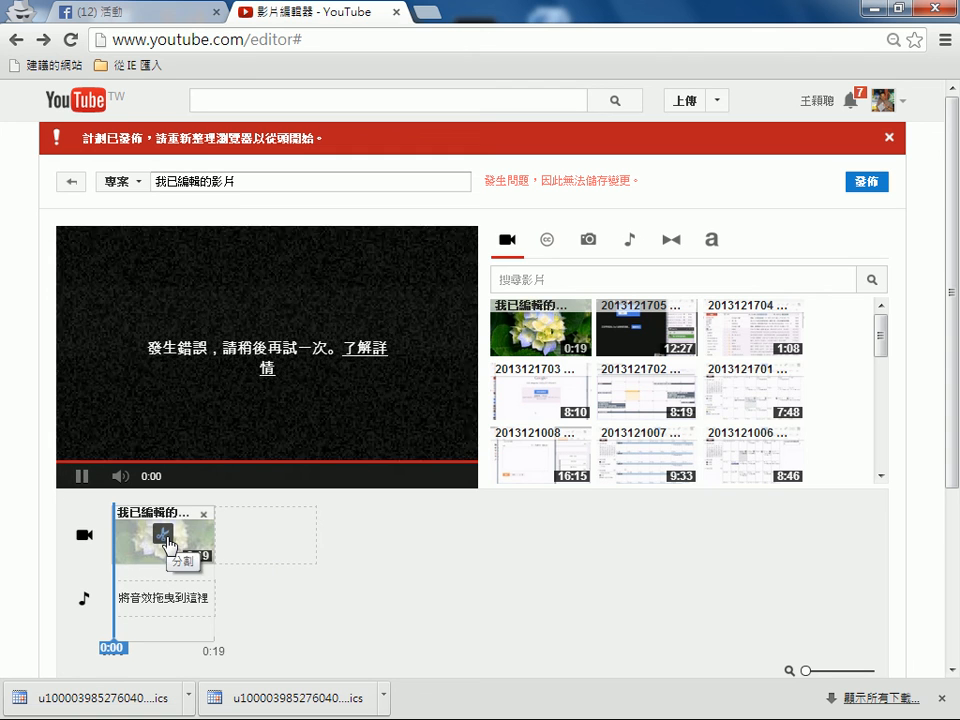
pyautogui.click(163, 536)
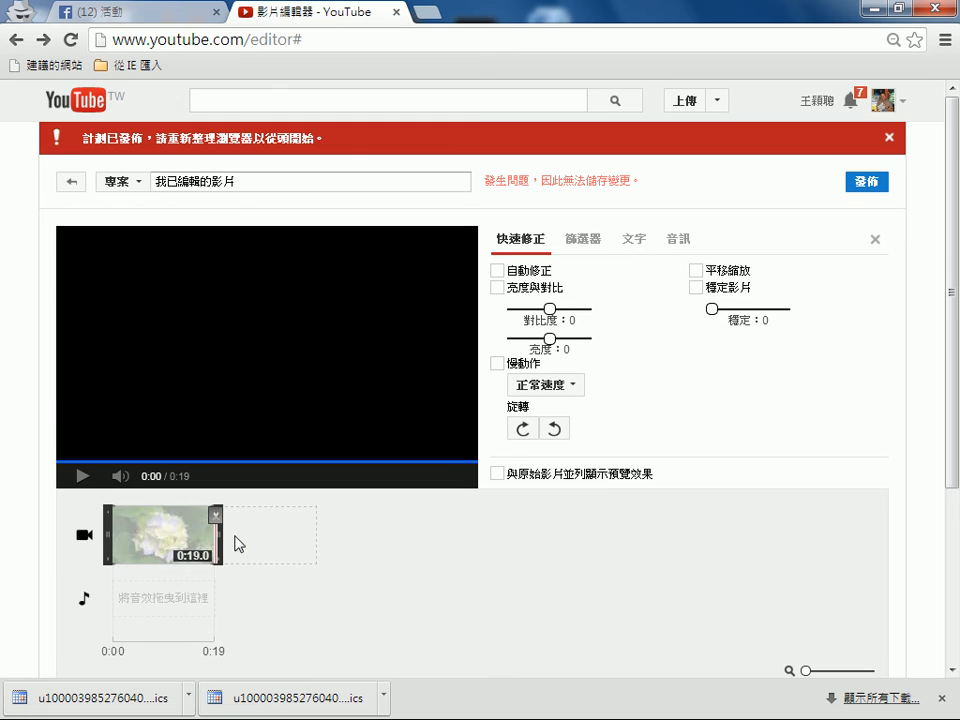
pyautogui.moveTo(125, 529); pyautogui.dragTo(95, 529)
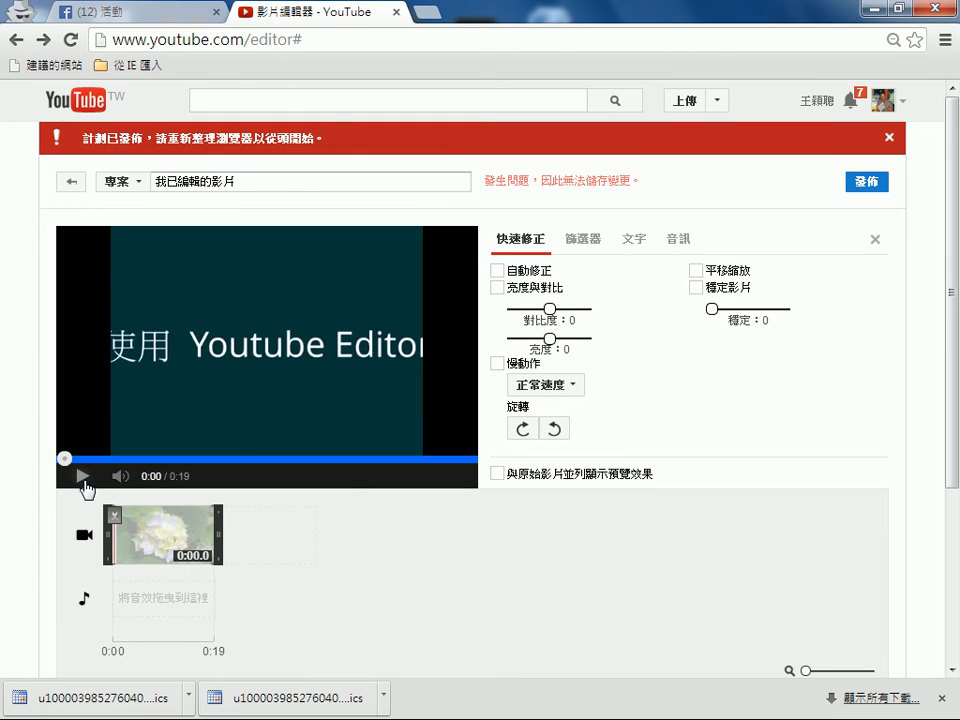
pyautogui.click(83, 478)
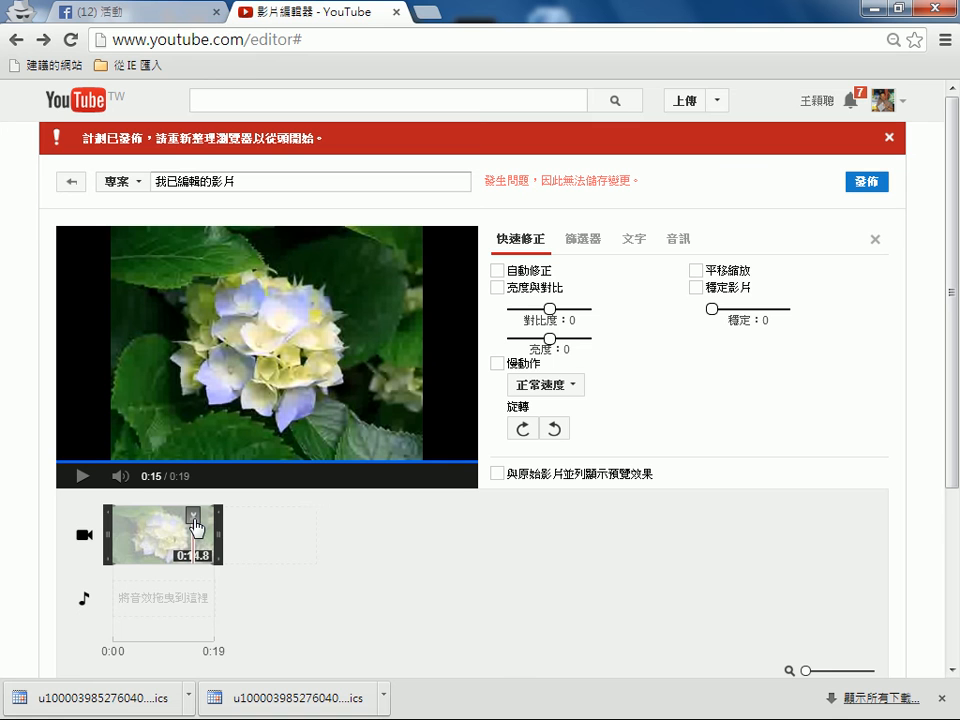
pyautogui.click(194, 520)
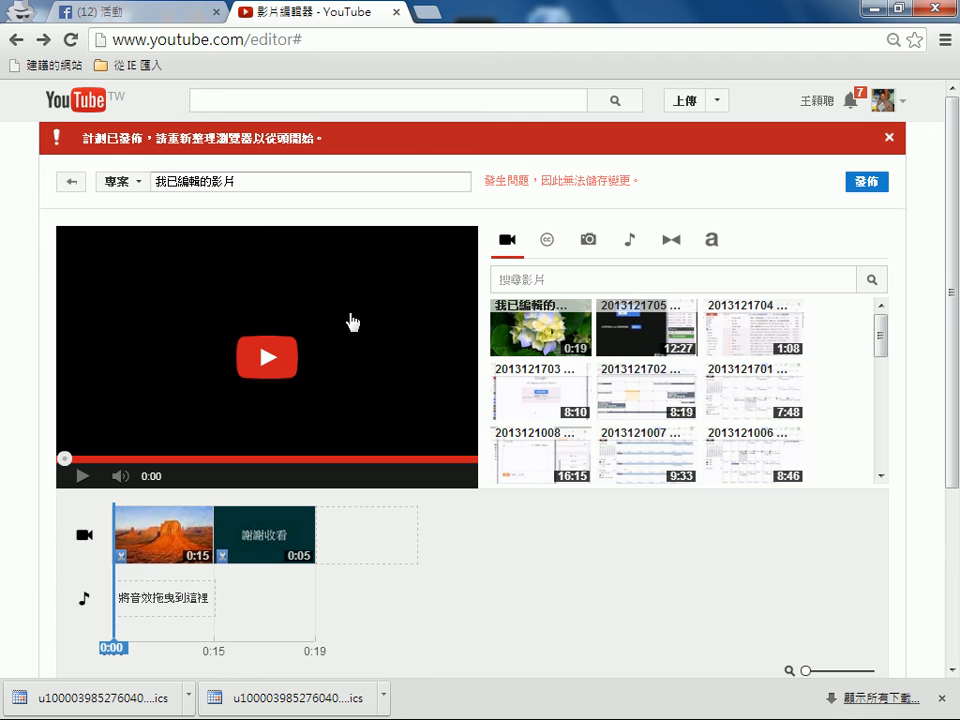
pyautogui.moveTo(135, 531)
pyautogui.click(874, 10)
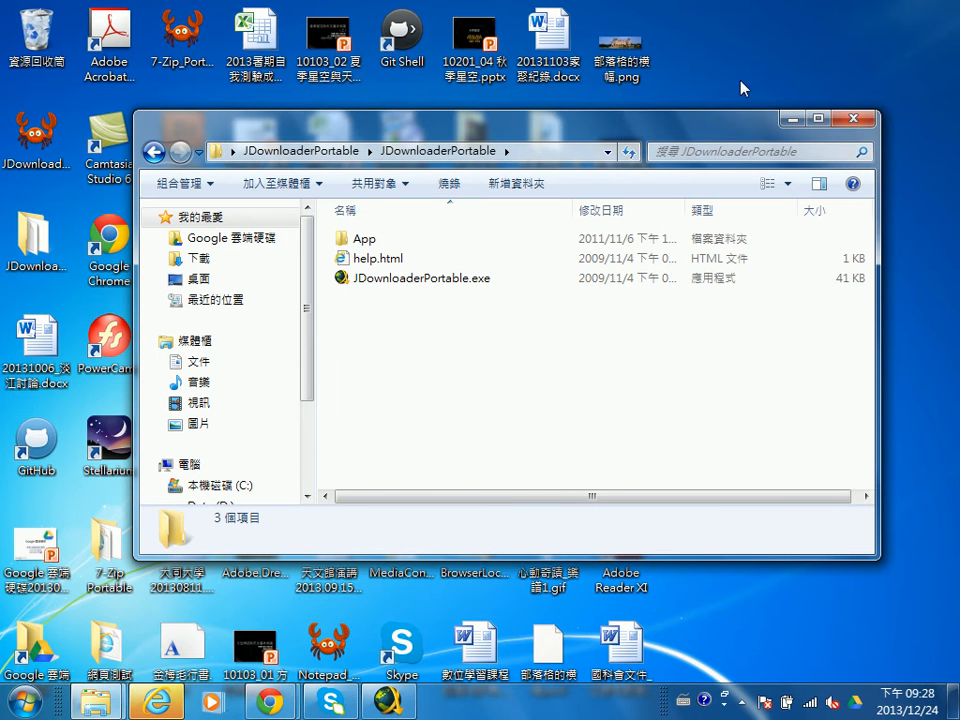
pyautogui.moveTo(269, 703)
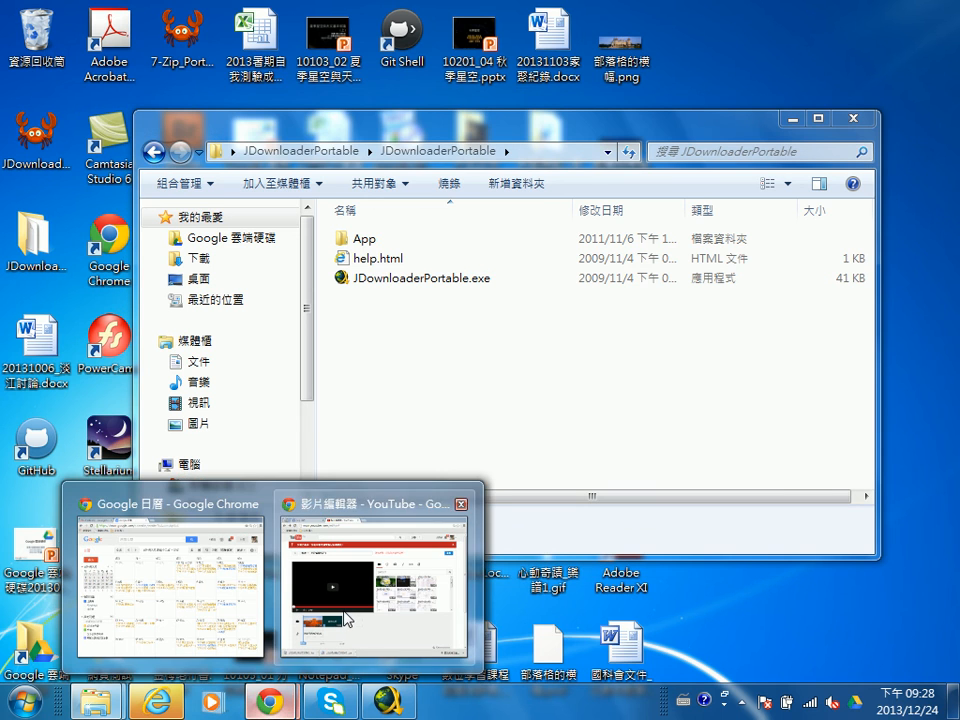
pyautogui.click(347, 618)
# Open the video upload page and start selecting a file to upload
pyautogui.click(688, 104)
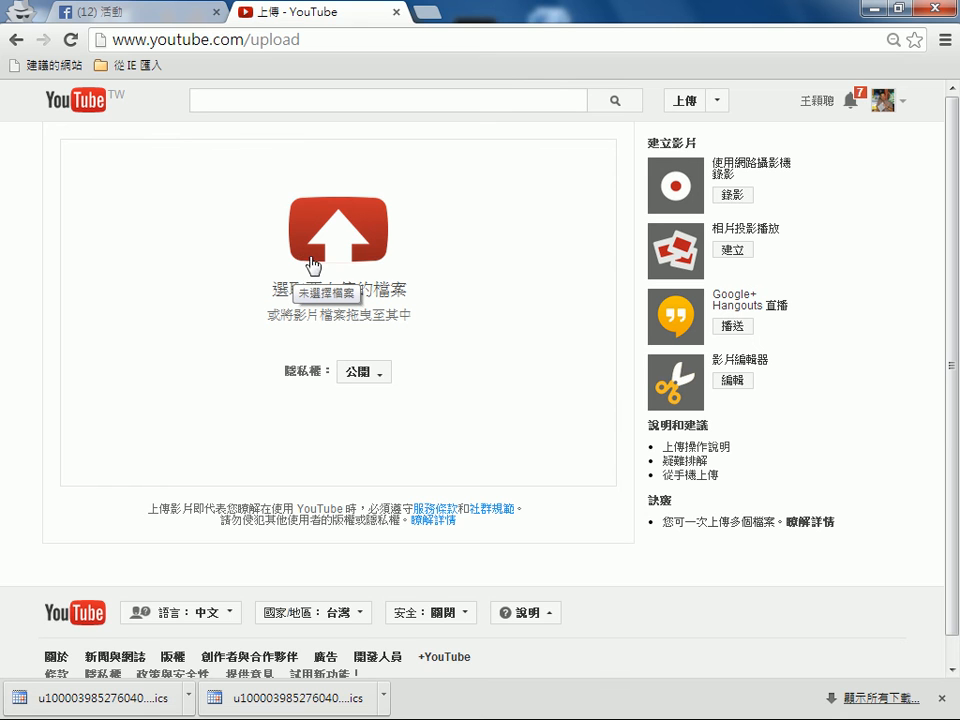
pyautogui.click(364, 230)
pyautogui.click(365, 229)
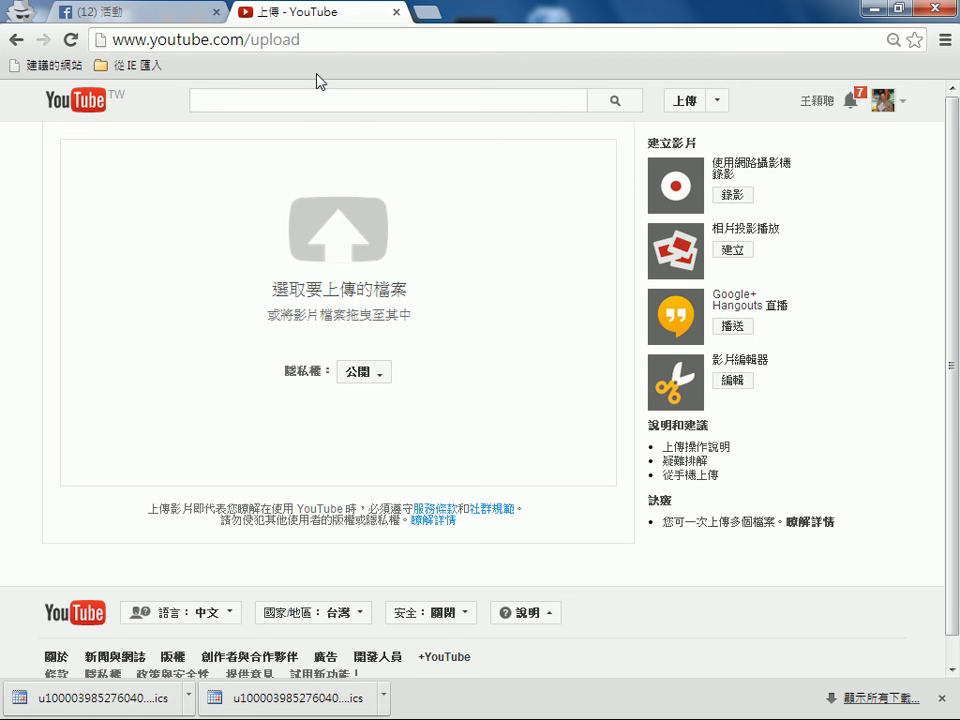
# Go to the Google search homepage
pyautogui.click(343, 45)
pyautogui.write('ㄕㄠ')
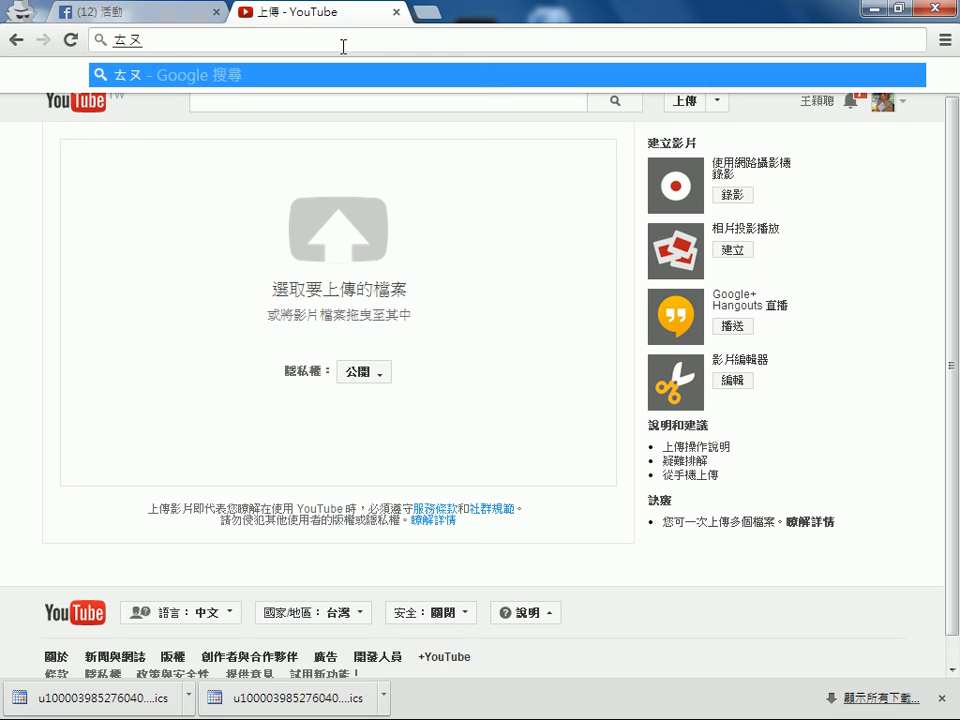
pyautogui.press('BackSpace')
pyautogui.press('BackSpace')
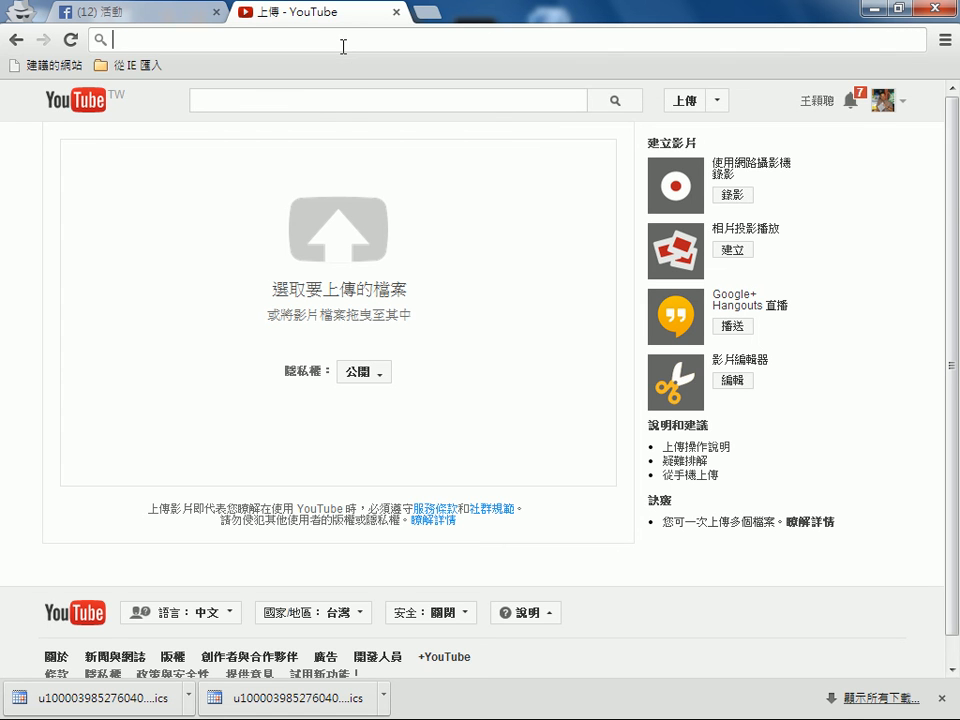
pyautogui.write('www.googl')
pyautogui.press('Return')
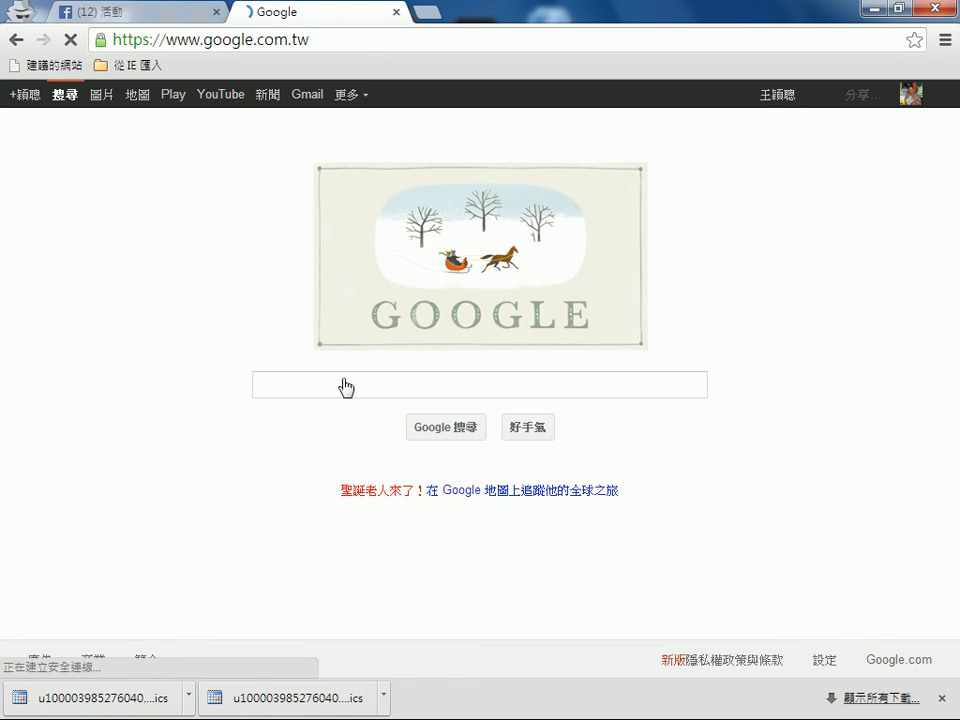
# Search for the instructor's full name and open the instructor's personal website
pyautogui.write('王穎ㄘ')
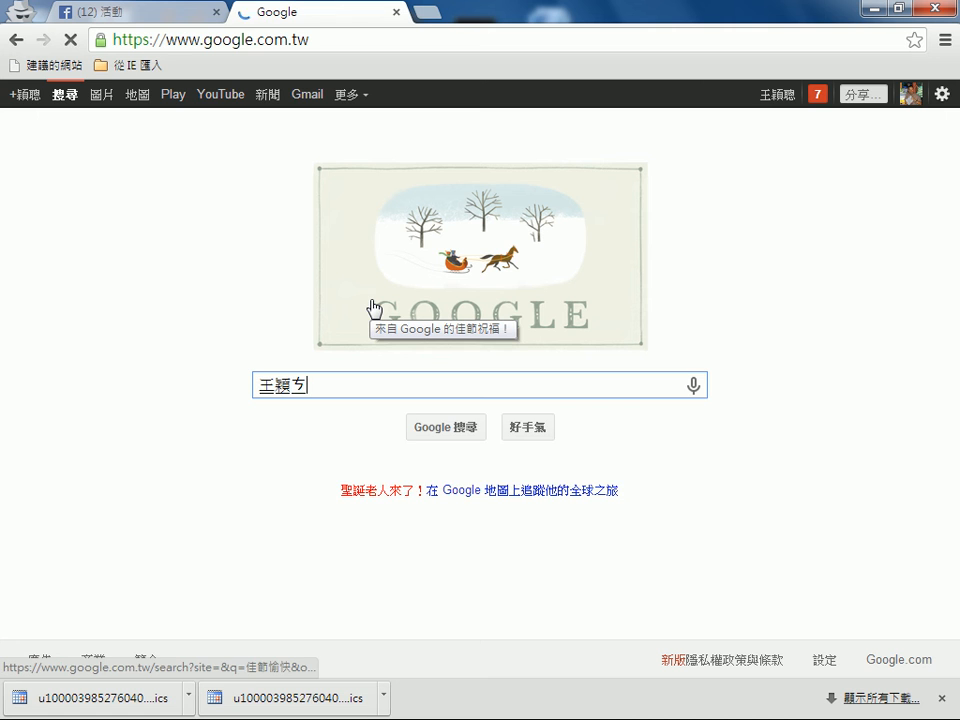
pyautogui.press('BackSpace')
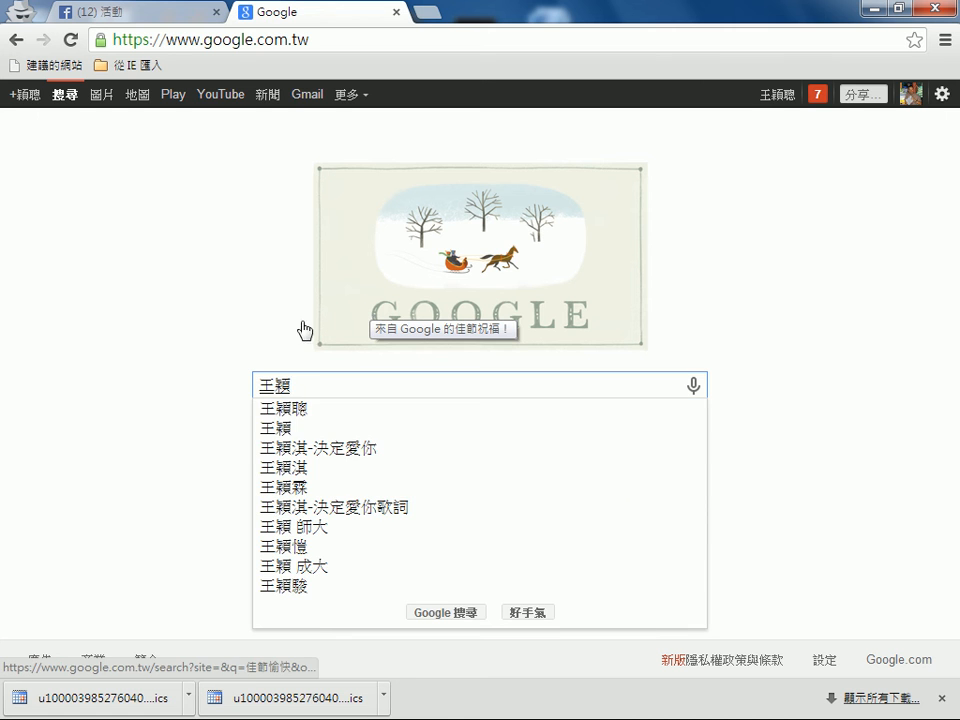
pyautogui.click(299, 416)
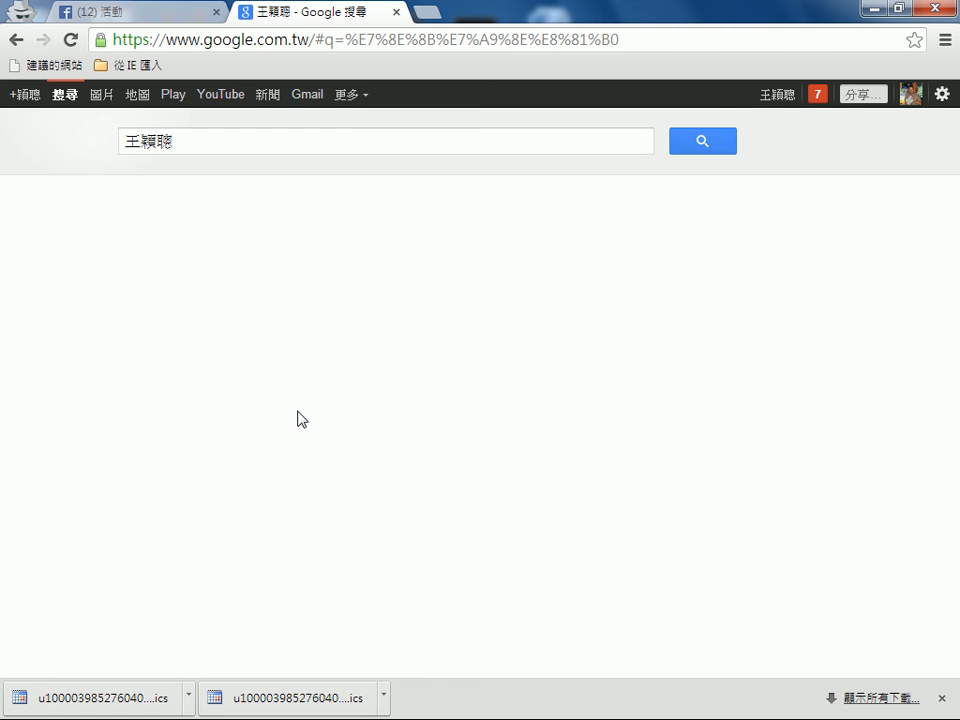
pyautogui.click(200, 268)
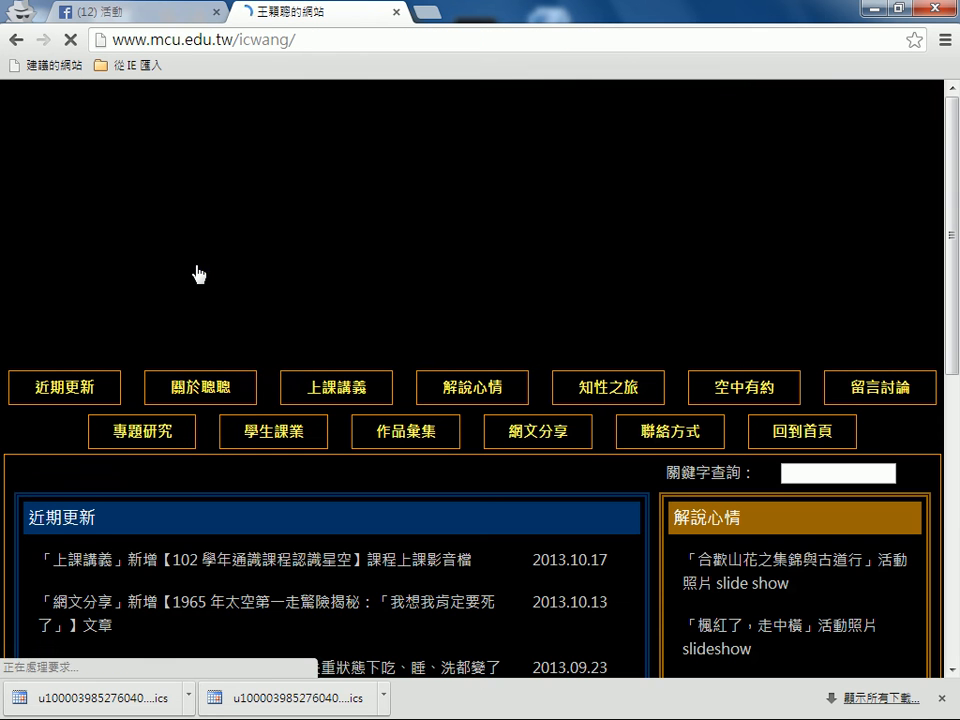
# Open the website's 學生課業 section and look through its course recording playlists
pyautogui.scroll(-2, 607, 222)
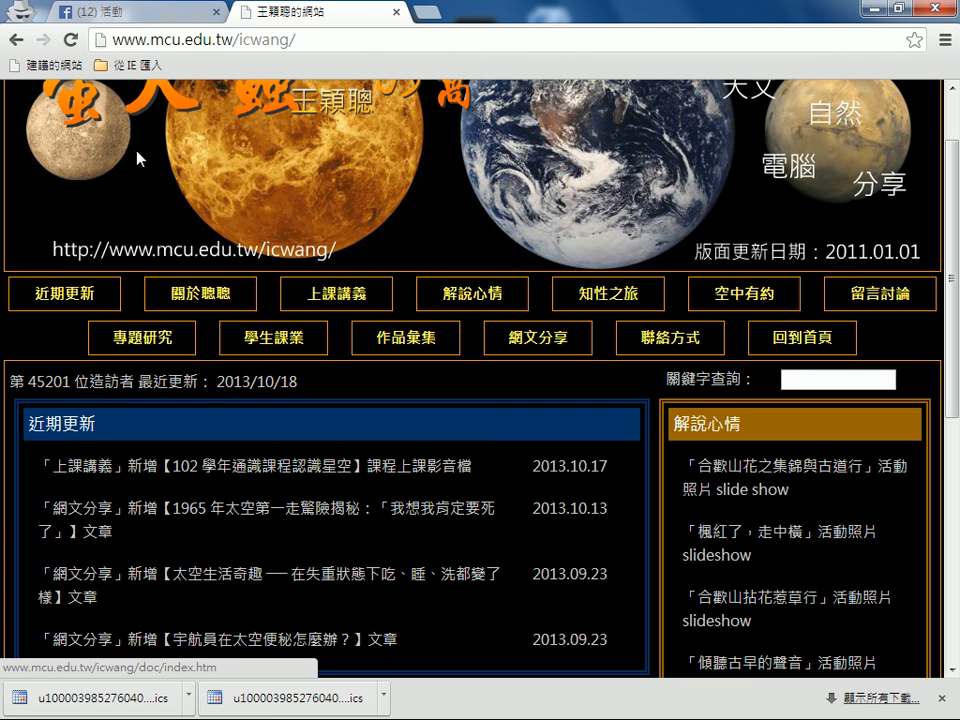
pyautogui.click(258, 340)
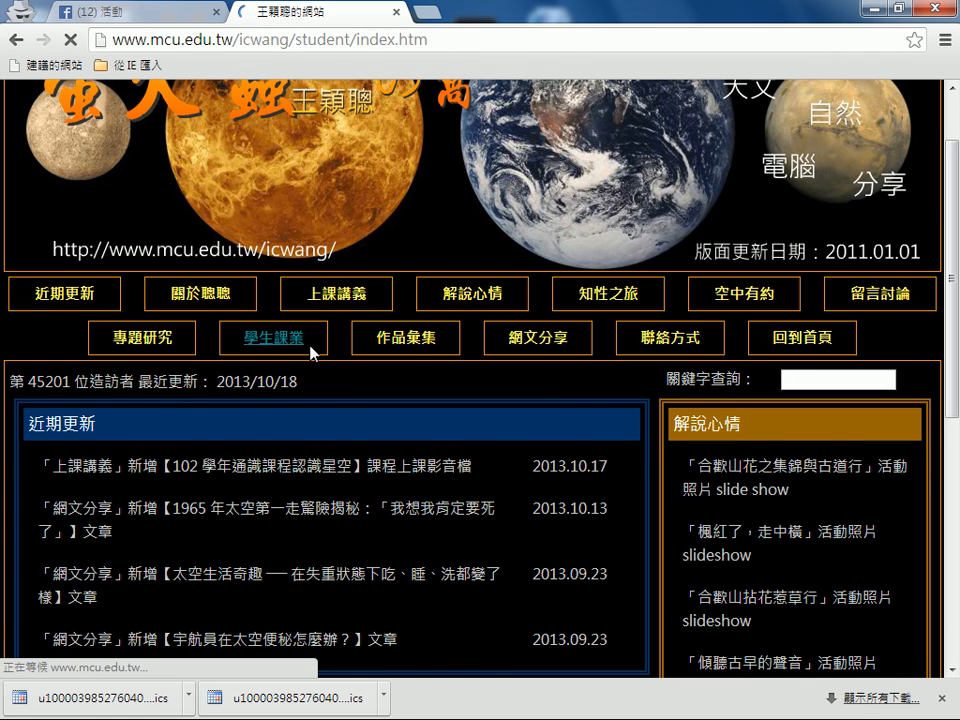
pyautogui.scroll(-15, 551, 429)
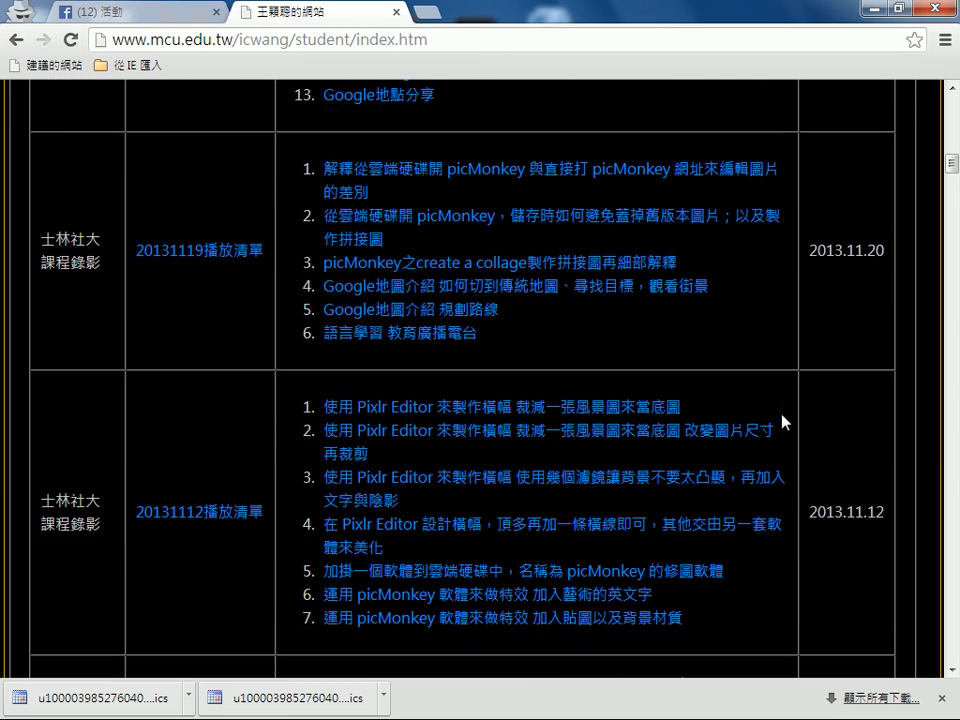
pyautogui.scroll(-10, 958, 343)
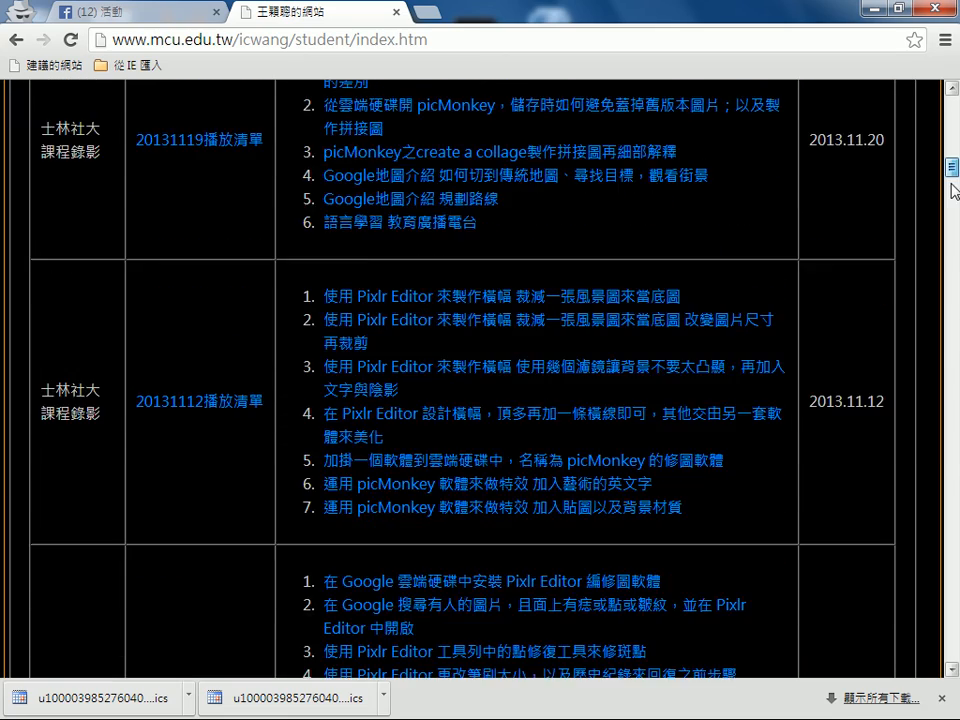
# Look through the older 士林社大 course recordings from April and May 2012, and return to the website's home page
pyautogui.scroll(-20, 958, 320)
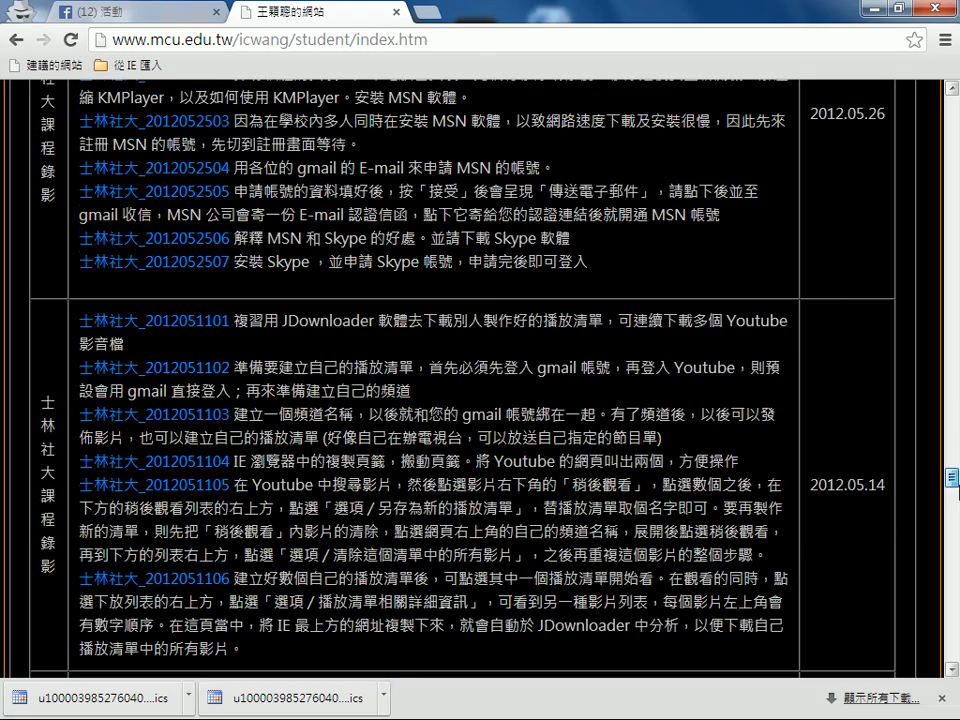
pyautogui.scroll(-15, 958, 500)
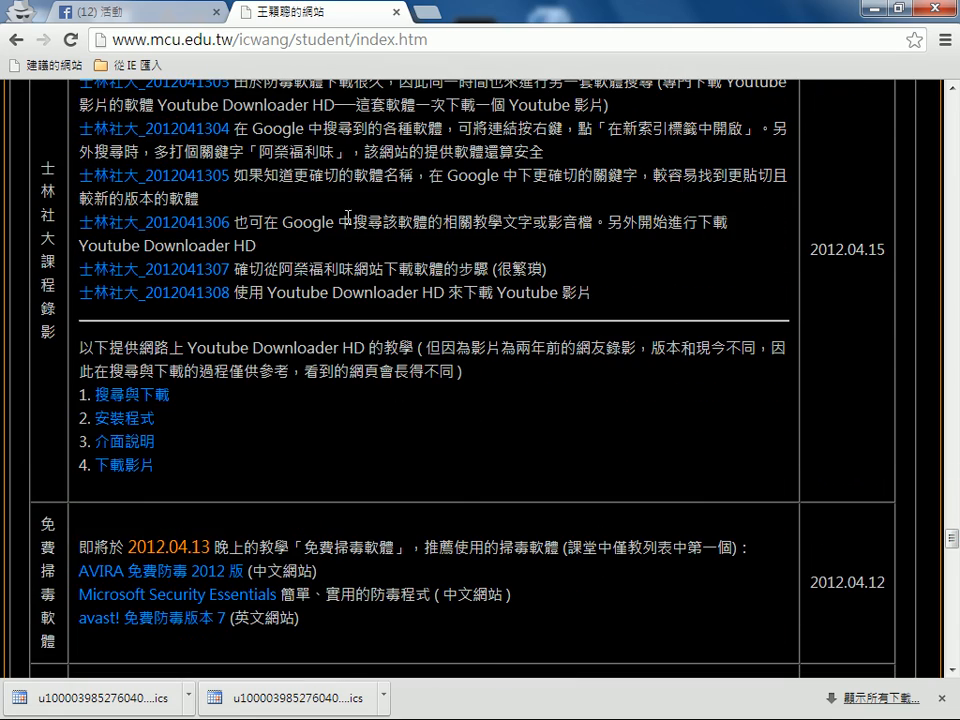
pyautogui.scroll(3, 366, 265)
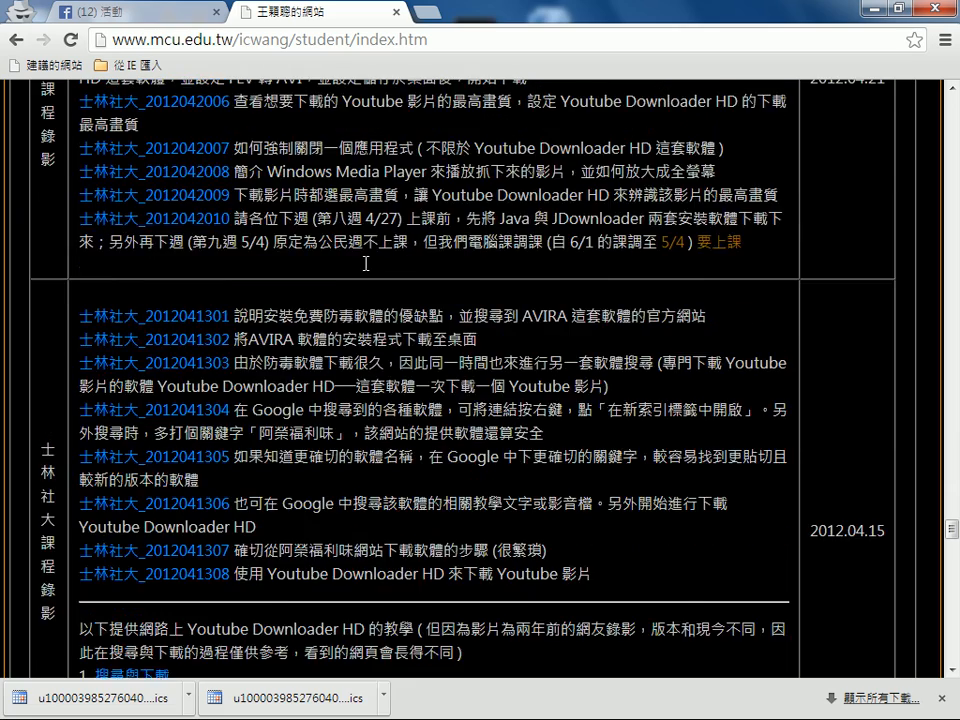
pyautogui.scroll(2, 366, 264)
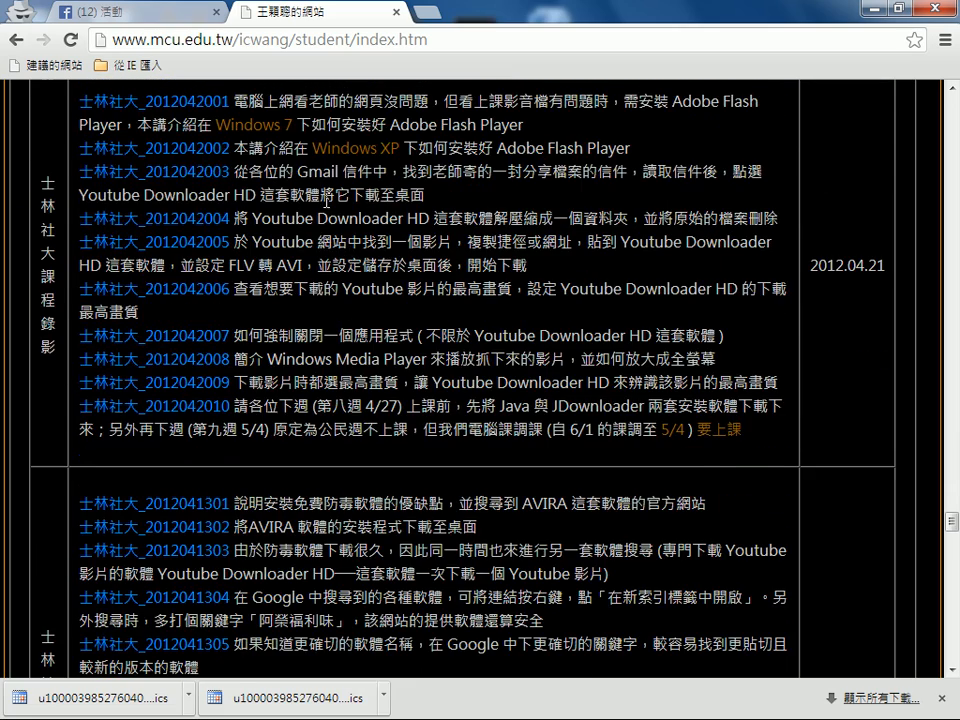
pyautogui.scroll(3, 325, 200)
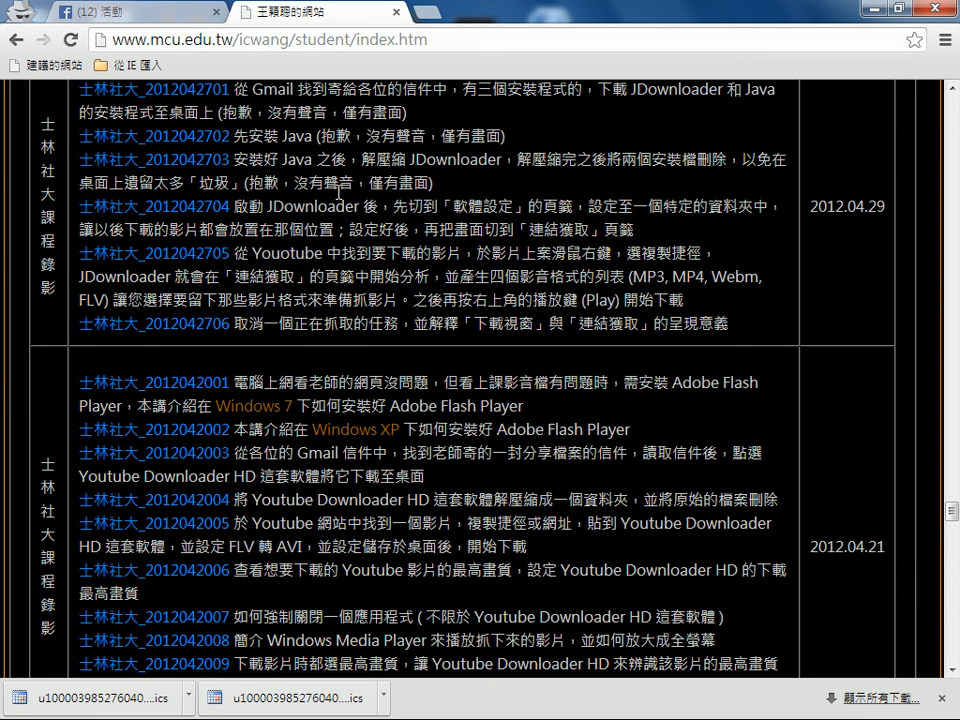
pyautogui.click(14, 42)
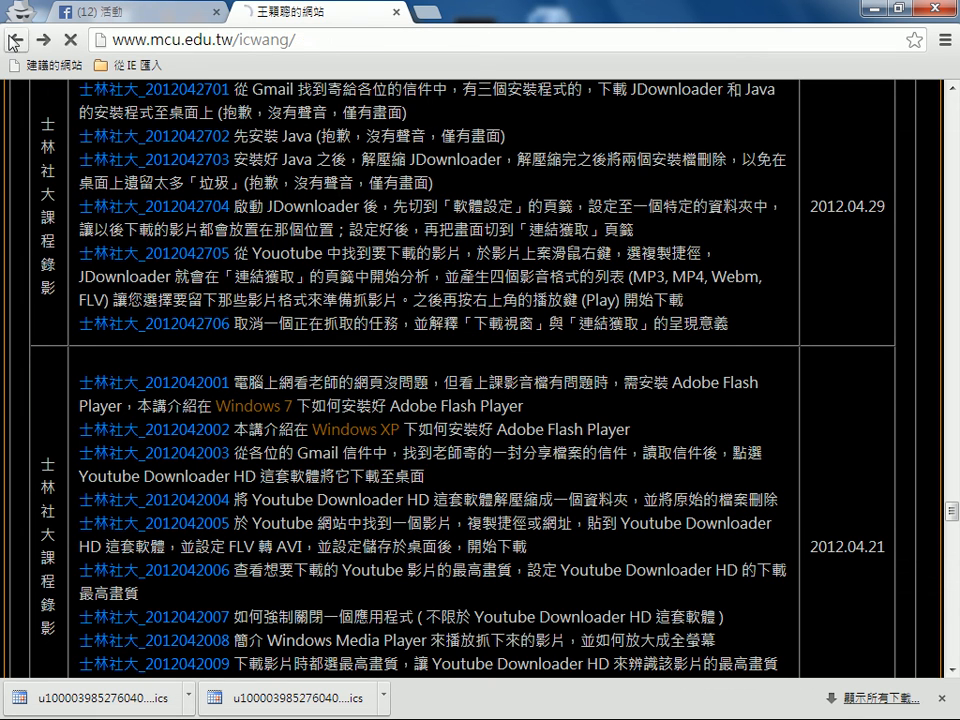